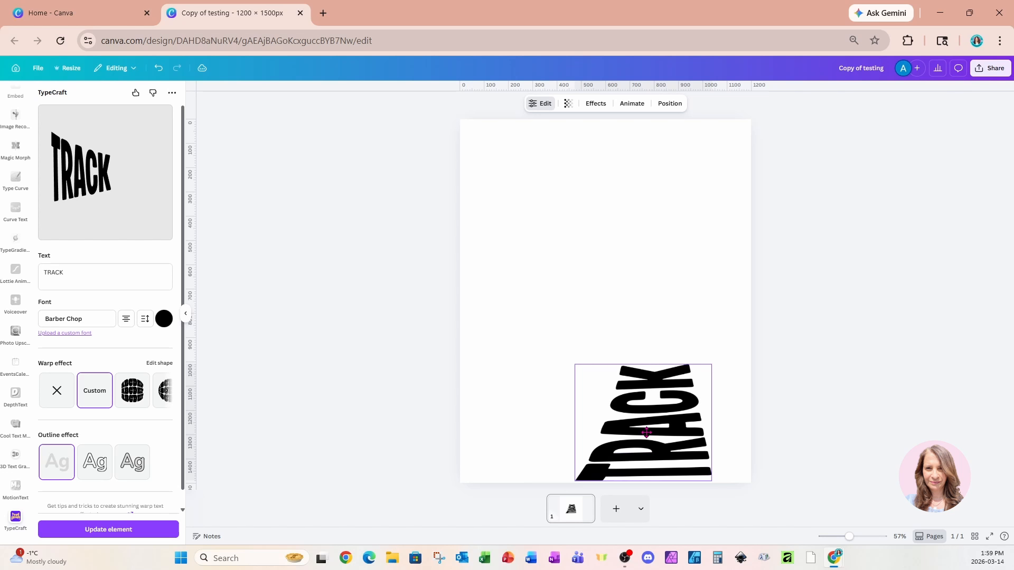
Shorten the TRACK text by moving the narrow-end corners of its Distort shape inward, update the element and reposition it at the page's bottom edge.
left_click(152, 364)
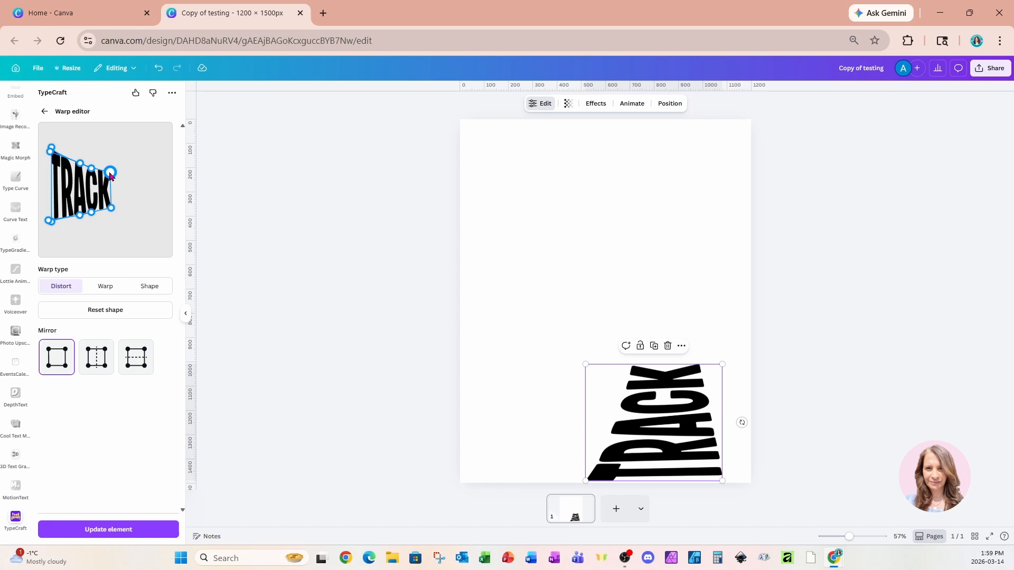
left_click_drag(110, 172, 101, 173)
left_click_drag(111, 208, 105, 212)
left_click(108, 529)
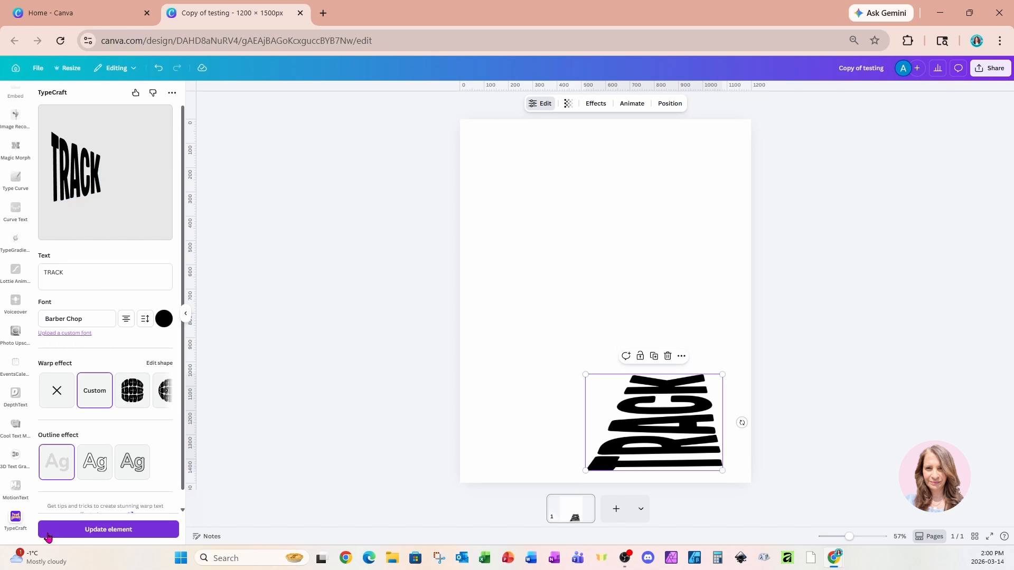
left_click_drag(672, 450, 677, 462)
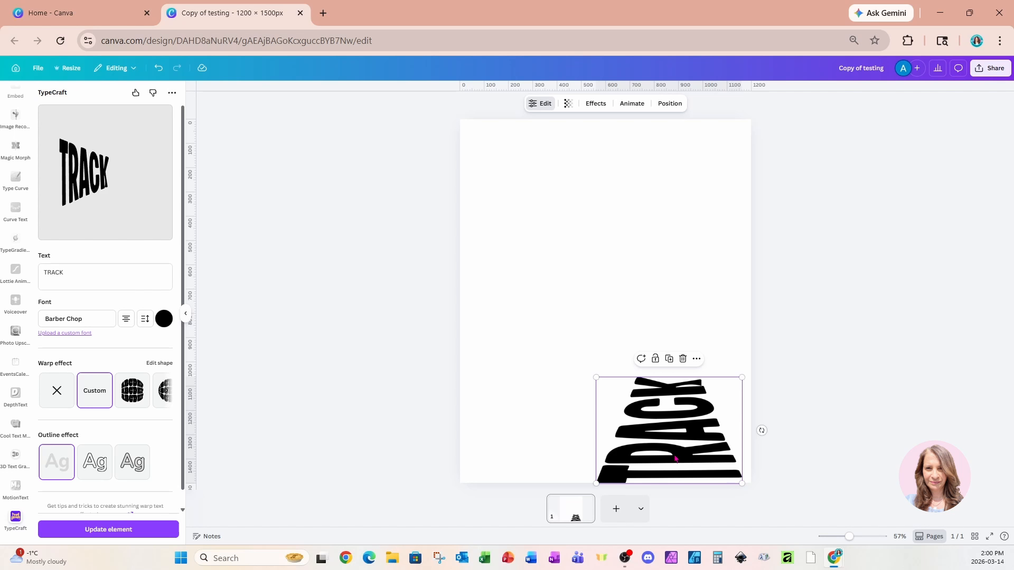
Duplicate the TRACK element above the original and change the copy's text to ANDFIELD with no warp effect.
left_click(669, 359)
left_click_drag(685, 447, 677, 333)
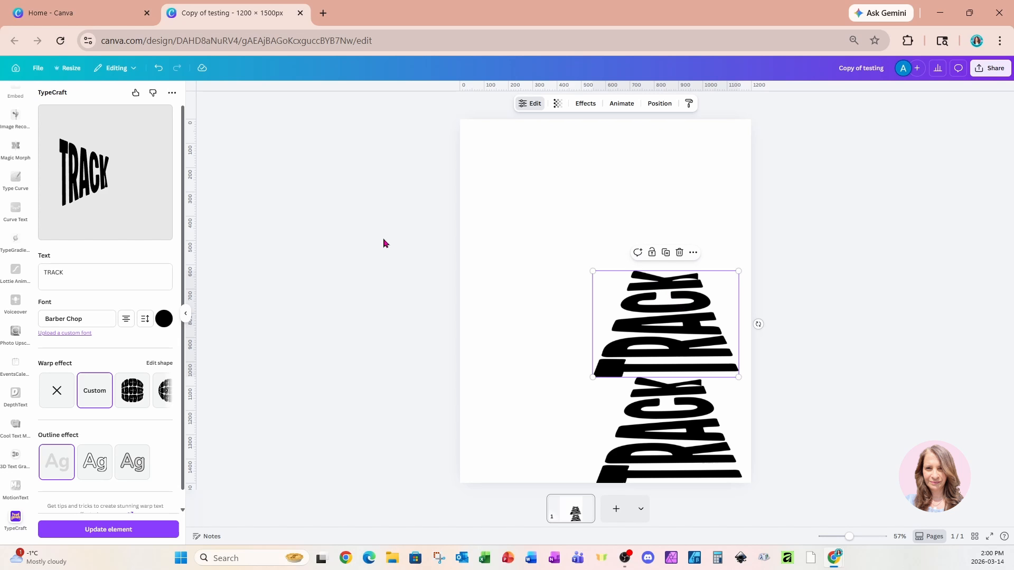
left_click_drag(91, 271, 33, 278)
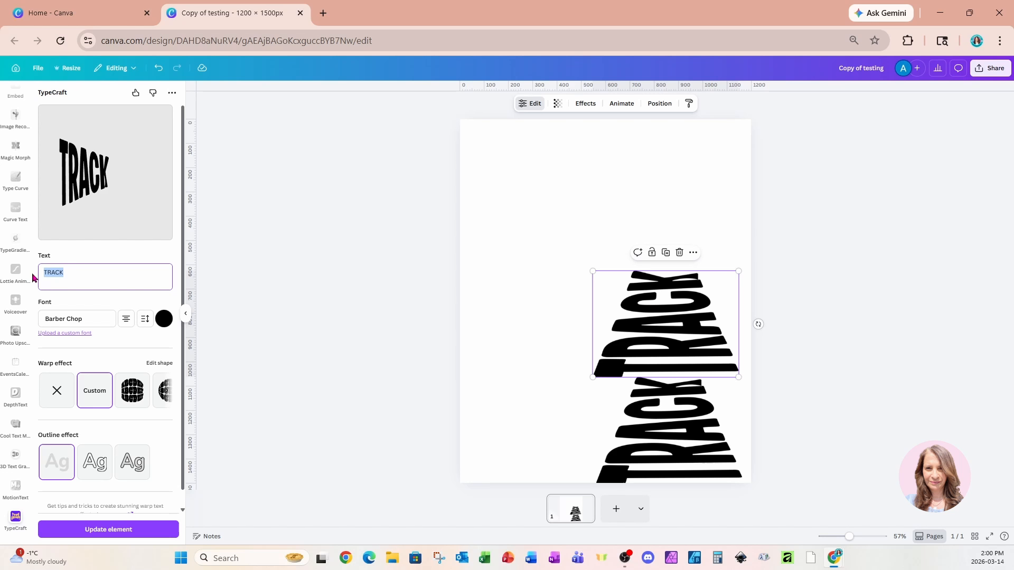
type("ANDFIELD")
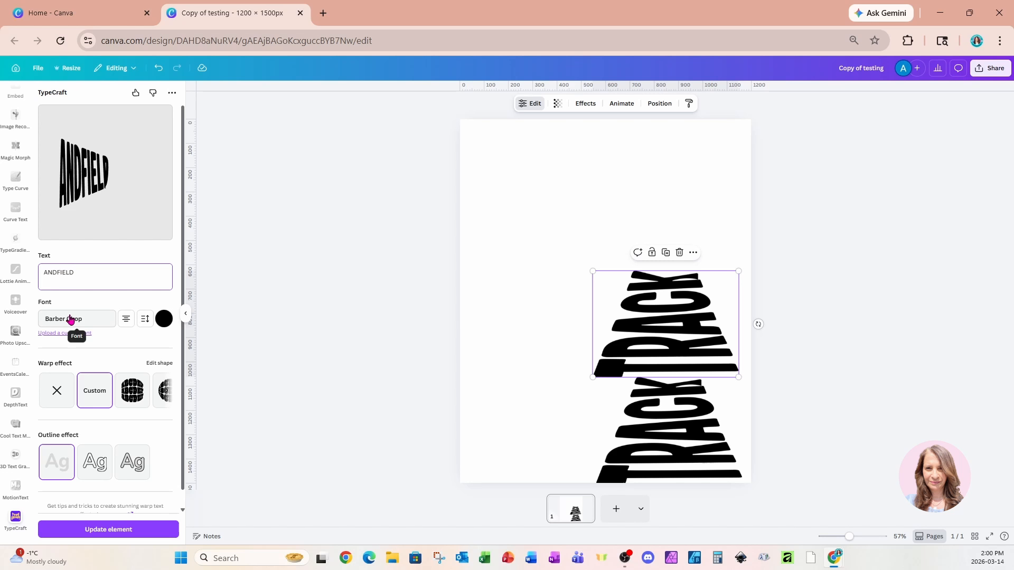
left_click(57, 393)
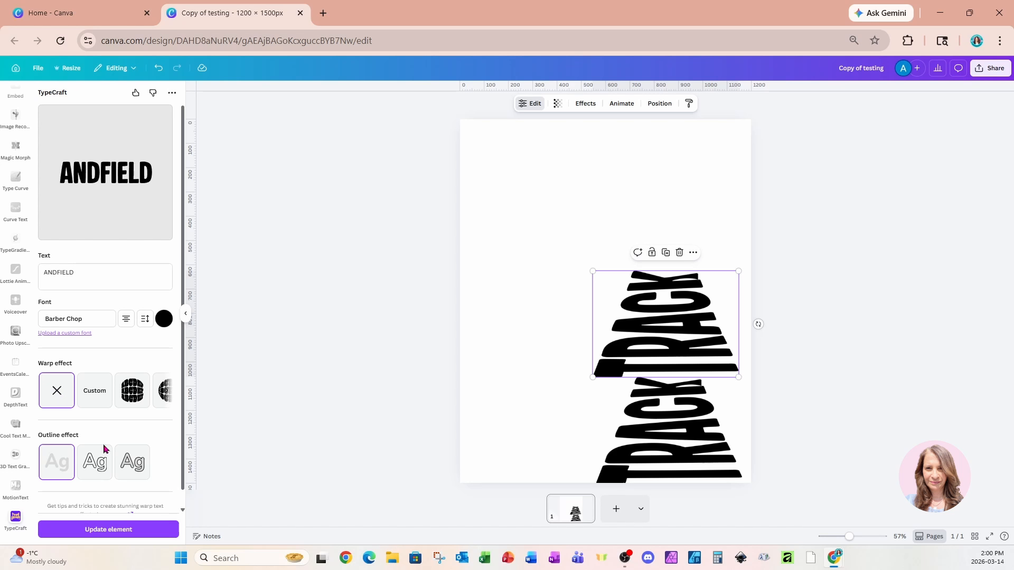
left_click(92, 529)
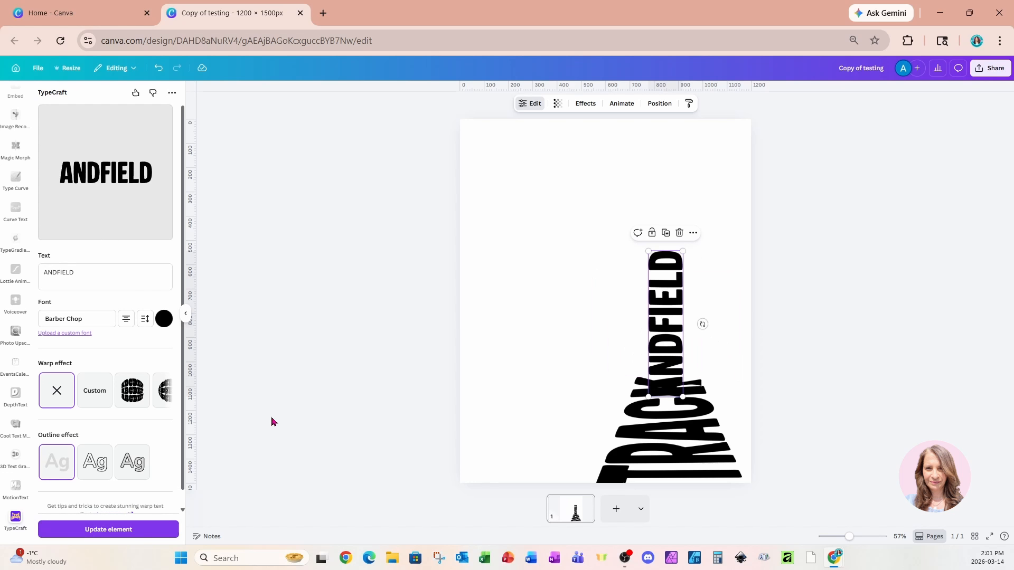
Enlarge the vertical ANDFIELD text and align it so it runs from the narrow end of TRACK to the page's upper edge.
left_click_drag(670, 288, 660, 287)
left_click_drag(671, 227, 747, 134)
left_click_drag(697, 374, 690, 350)
left_click(528, 243)
Select both text elements and download the design as a 1,200 × 1,500 px PNG.
left_click_drag(383, 138, 847, 438)
left_click(989, 67)
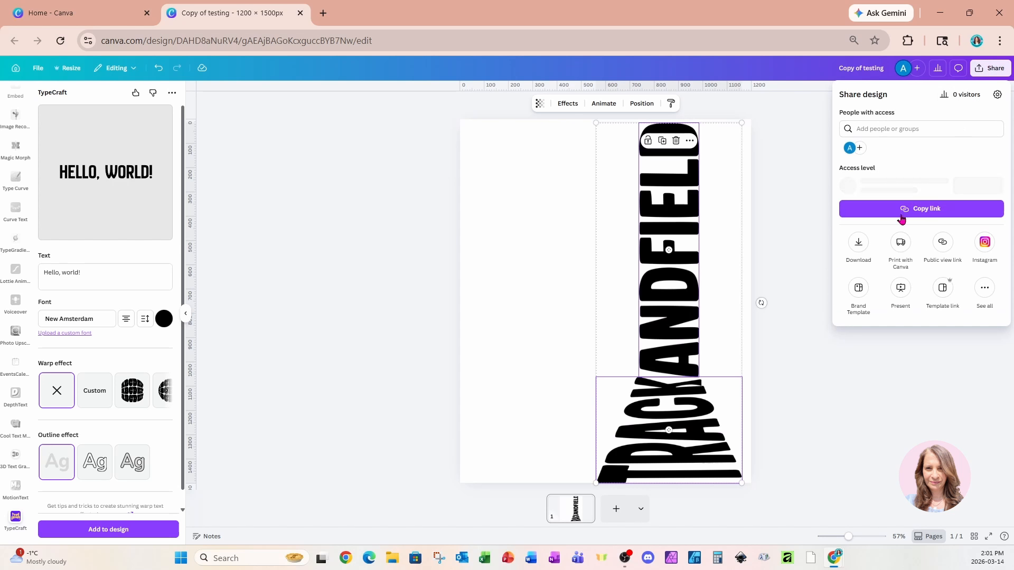
left_click(859, 246)
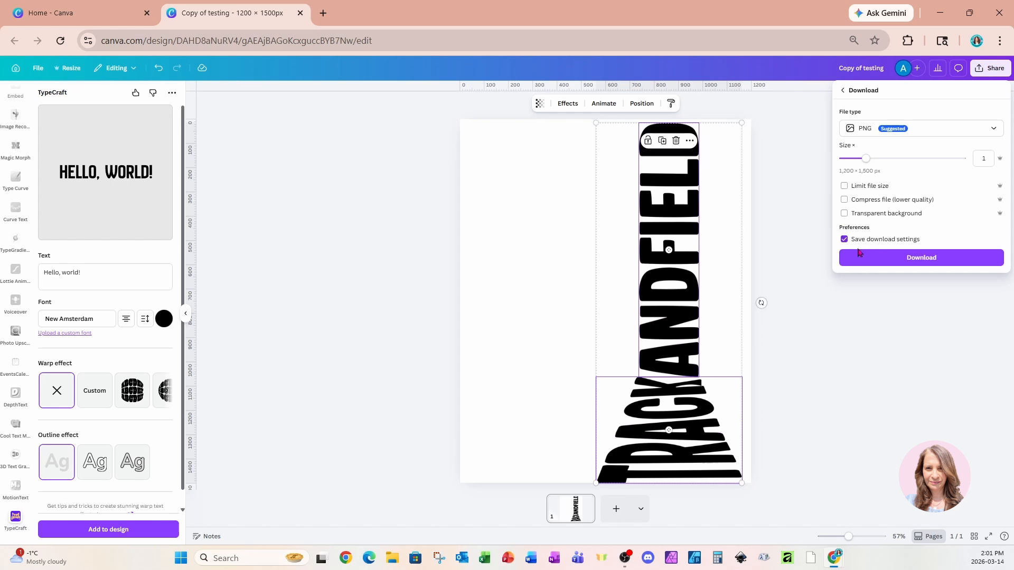
left_click(859, 260)
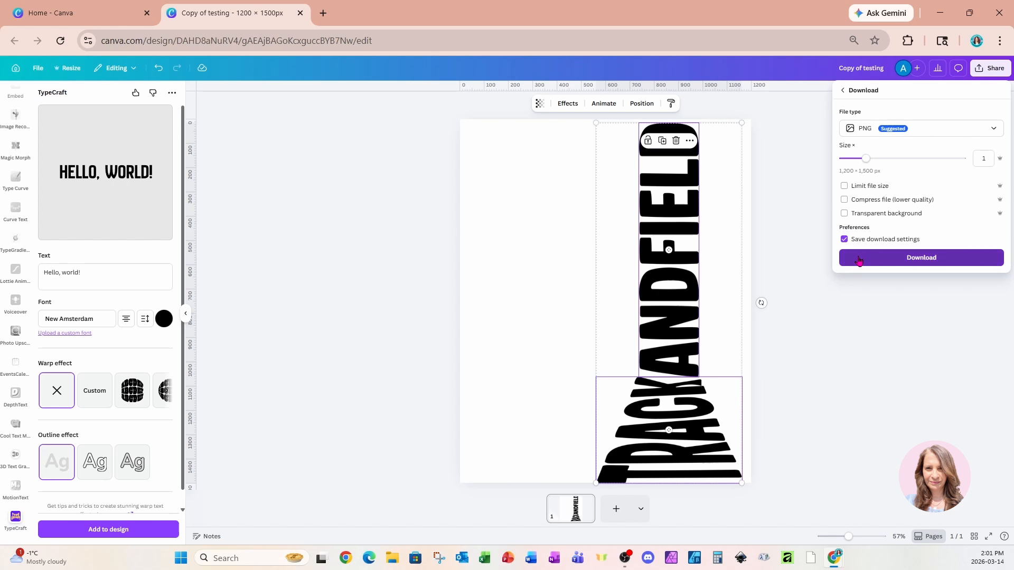
Place the downloaded Copy of testing.png on a new second page and enlarge it to the full page height.
left_click(616, 509)
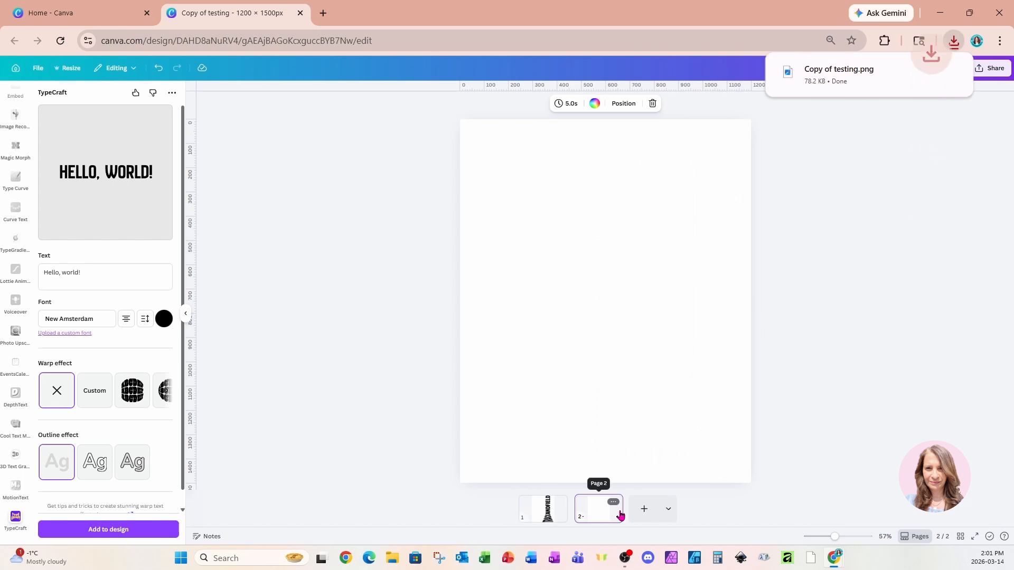
left_click_drag(856, 80, 576, 287)
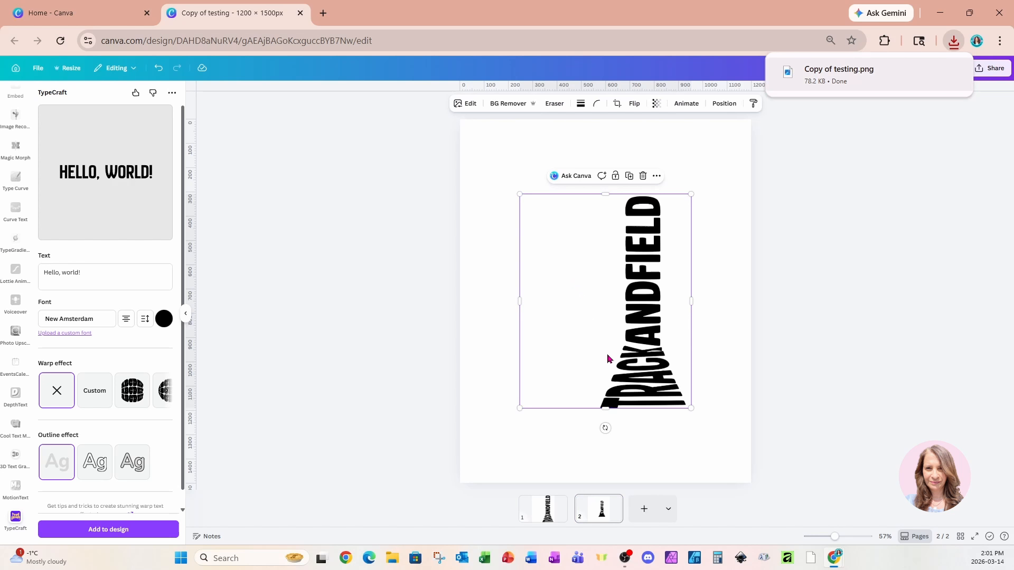
left_click_drag(599, 342, 617, 410)
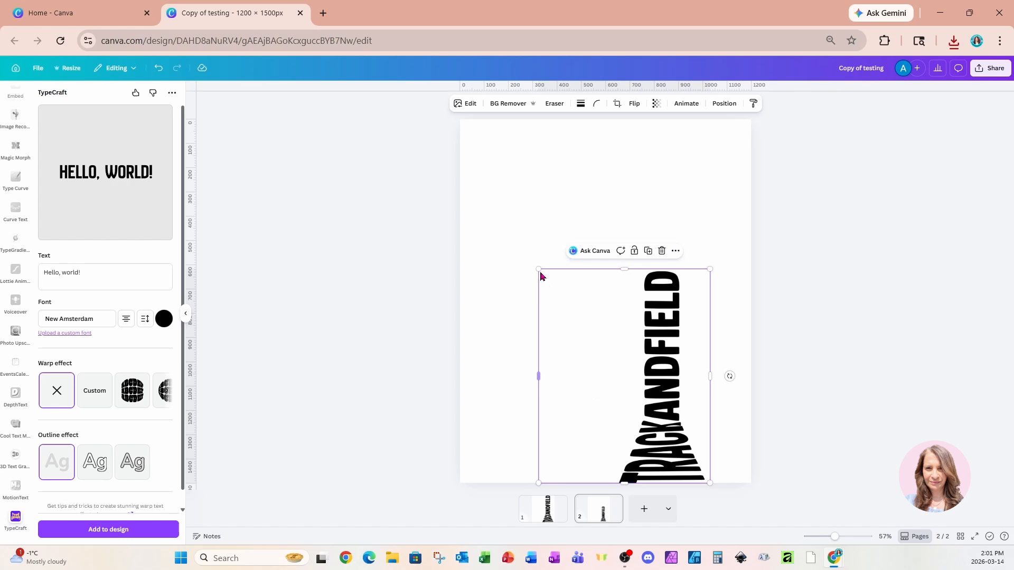
left_click_drag(539, 271, 484, 143)
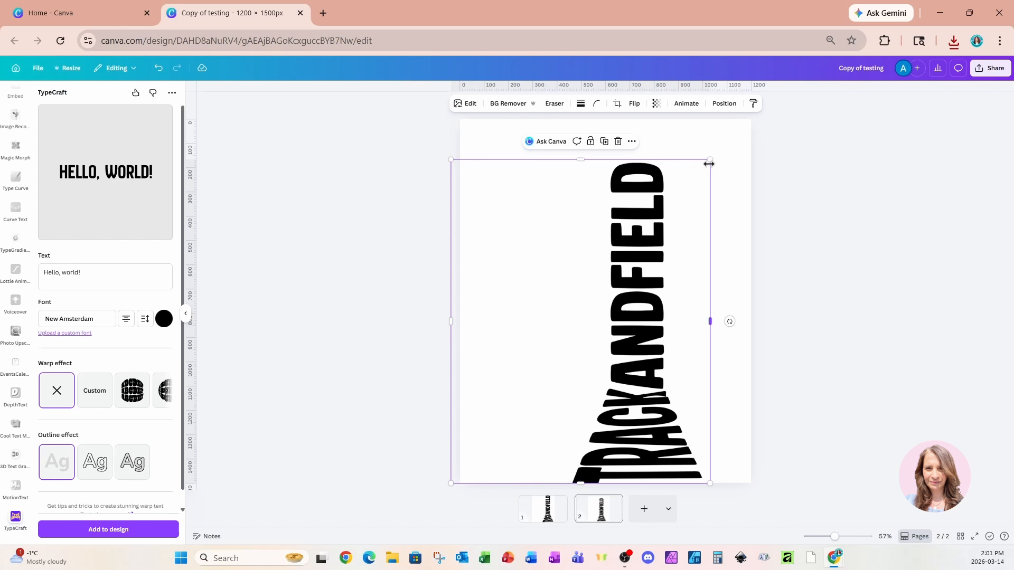
left_click_drag(710, 159, 764, 136)
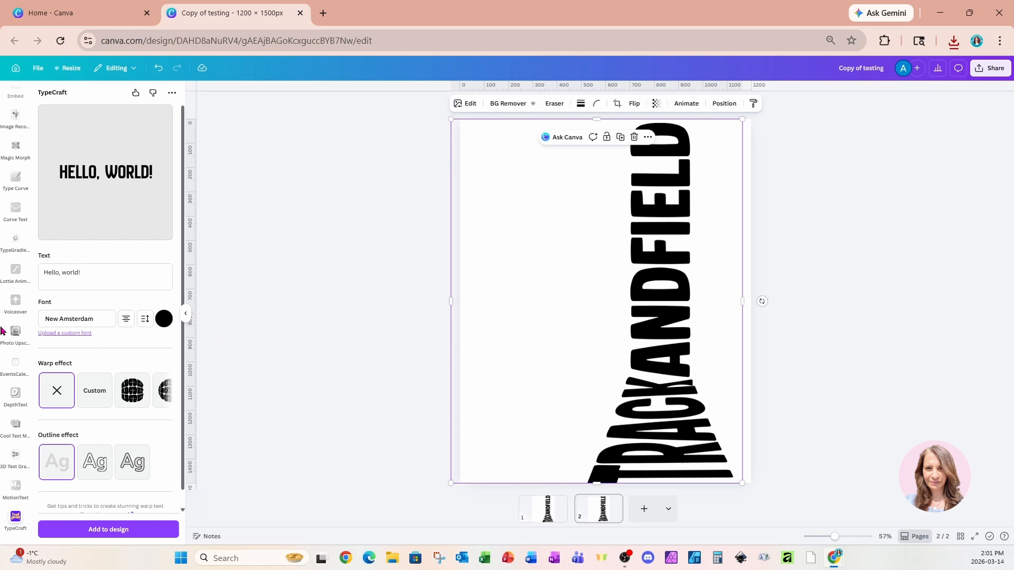
Search the apps for TRACE and open Trace to Frame.
scroll(12, 317, "down", 5)
scroll(11, 311, "up", 5)
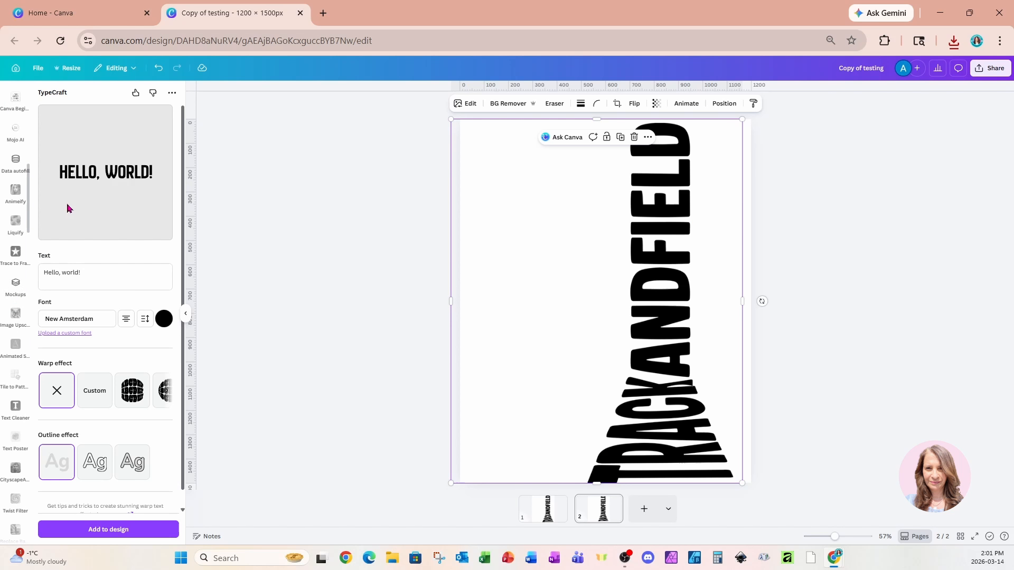
left_click(185, 314)
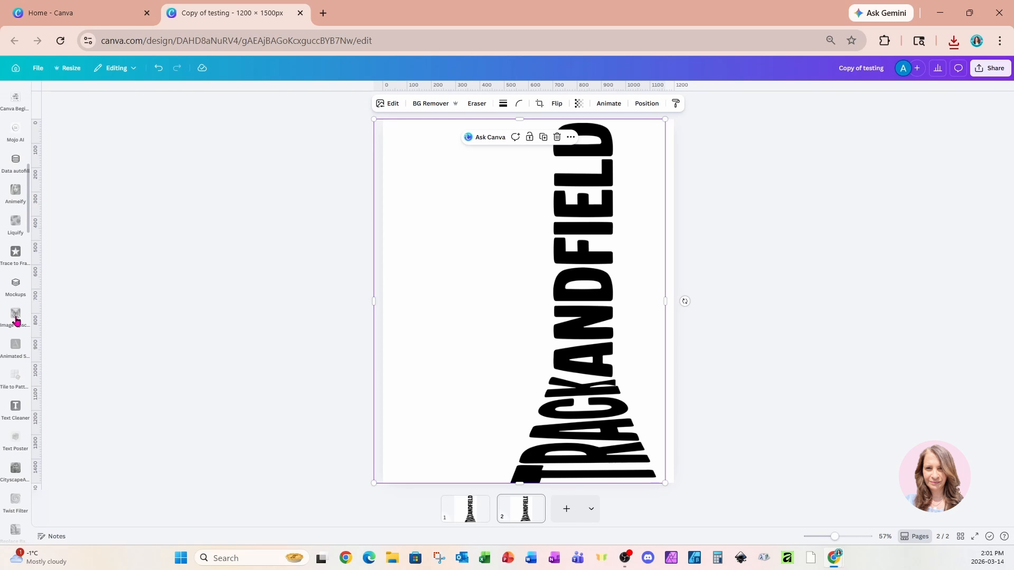
scroll(16, 322, "up", 8)
mouse_move(15, 321)
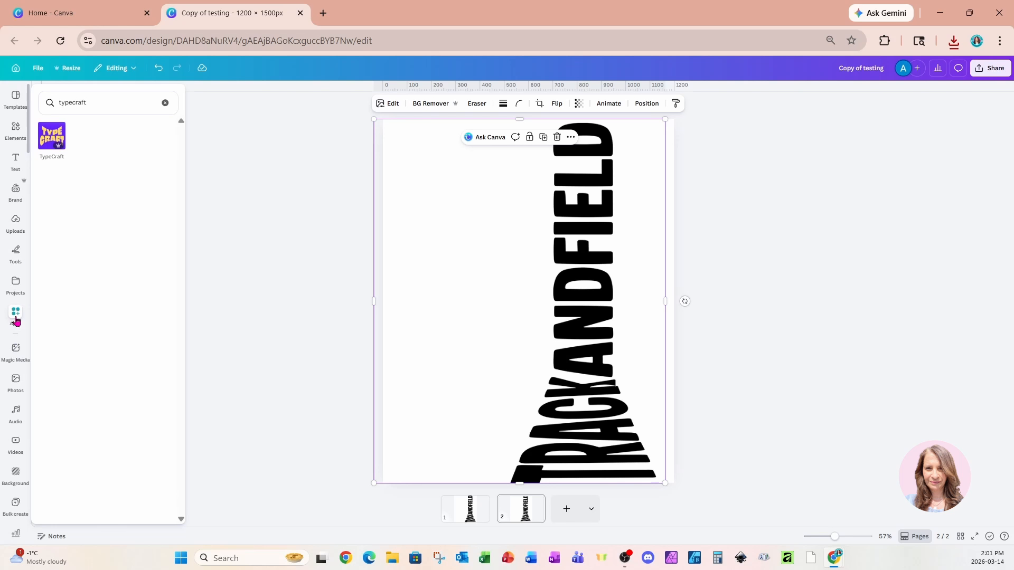
left_click(12, 317)
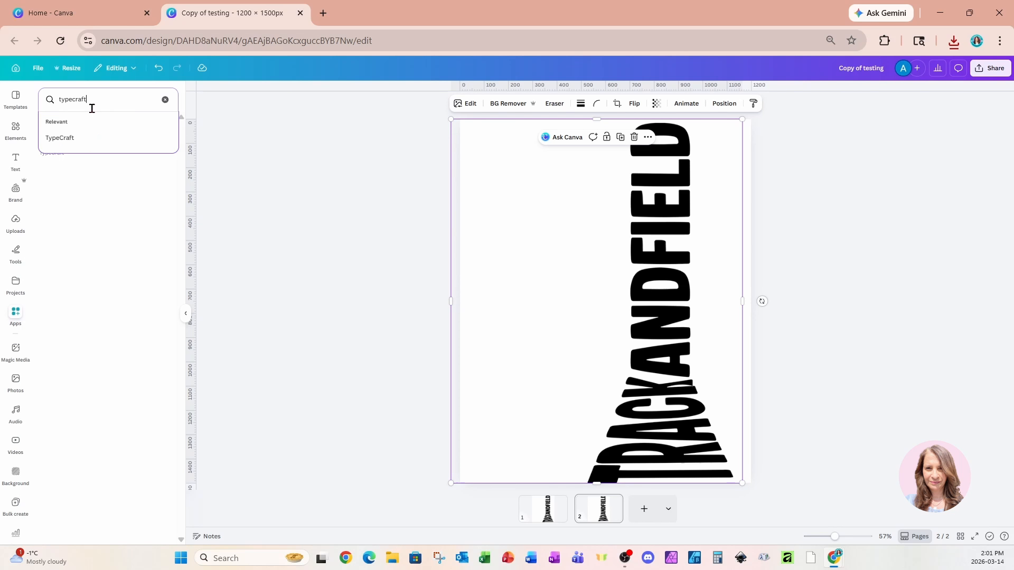
left_click_drag(90, 107, 48, 111)
type("TRACE")
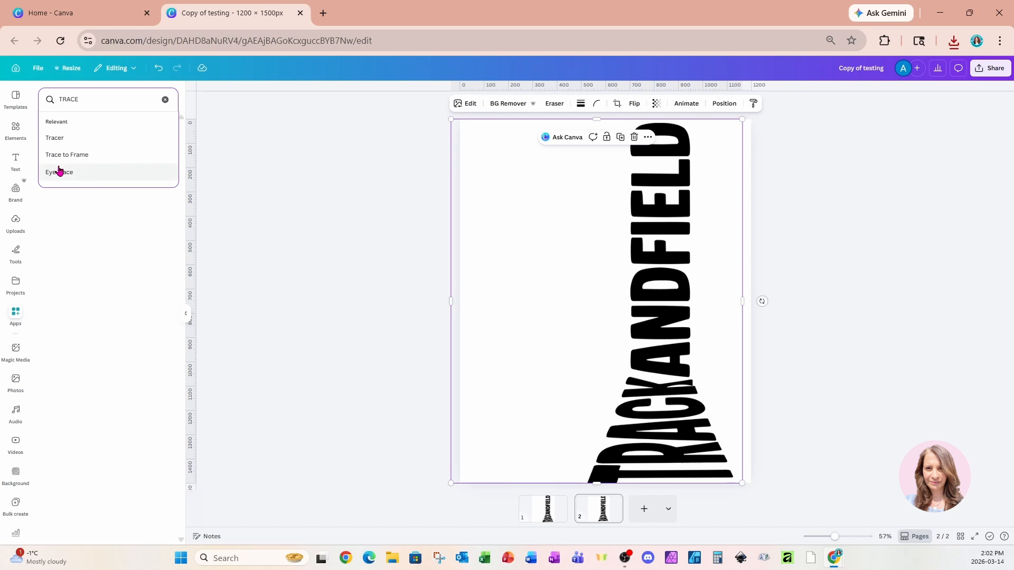
left_click(49, 154)
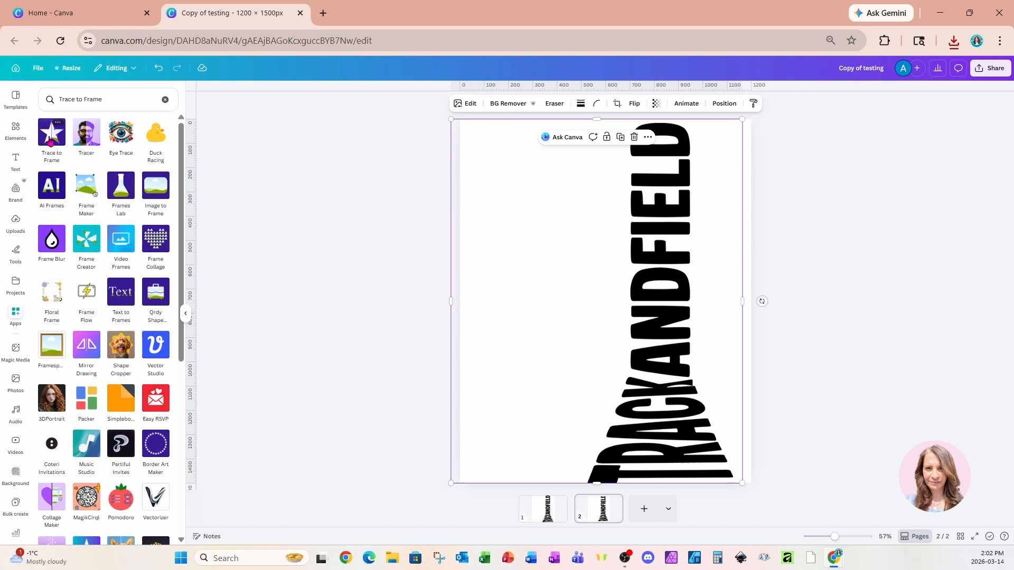
left_click(51, 140)
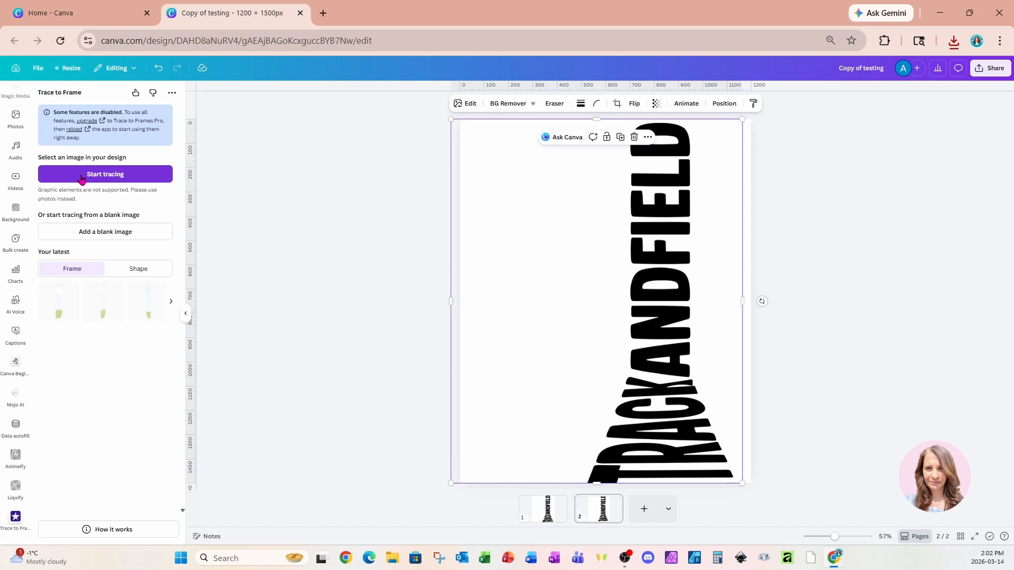
Trace a five-point frame along the left side of the lettering, add it to the design and move it into the blank area.
left_click(122, 179)
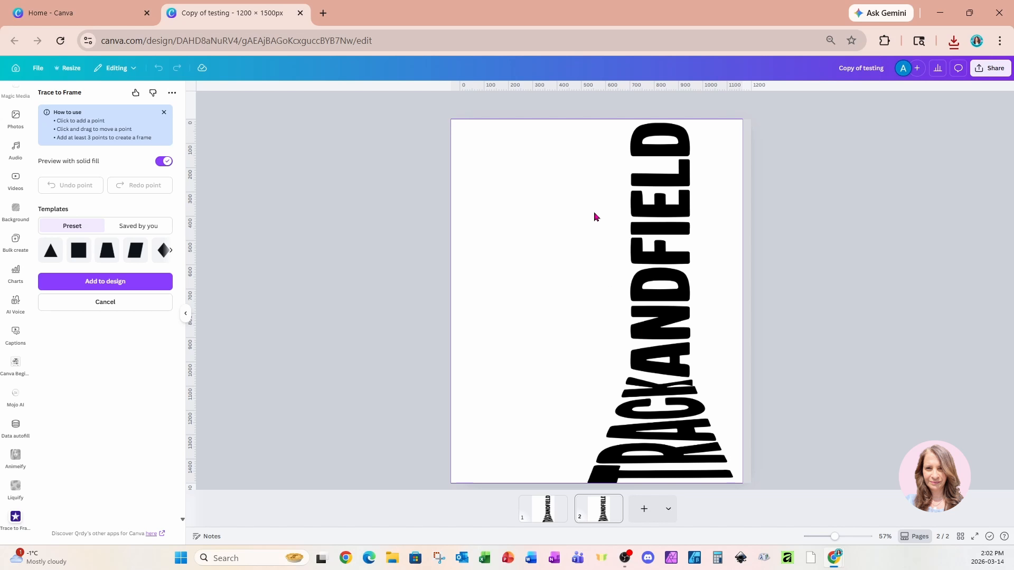
left_click(562, 479)
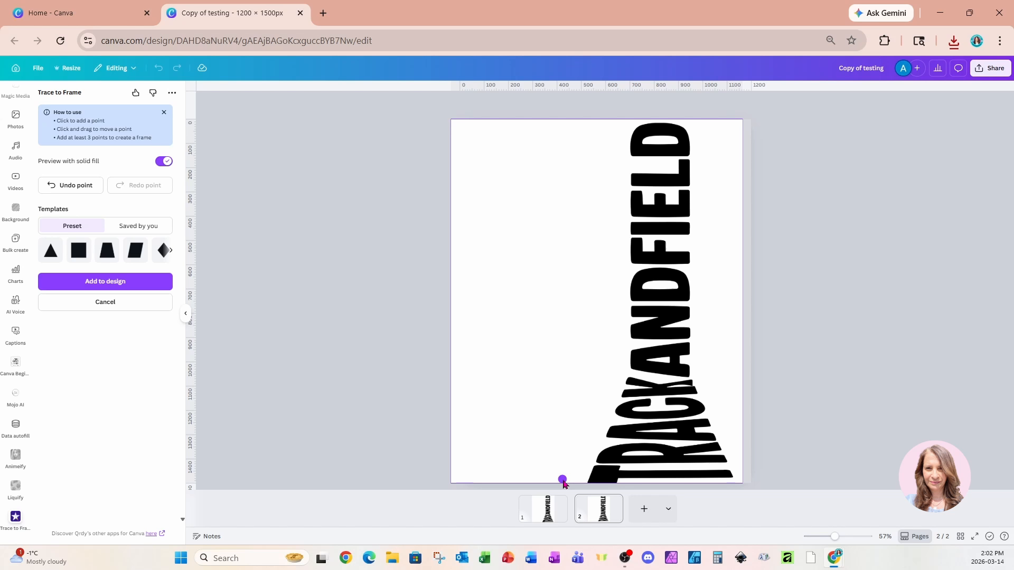
left_click(564, 122)
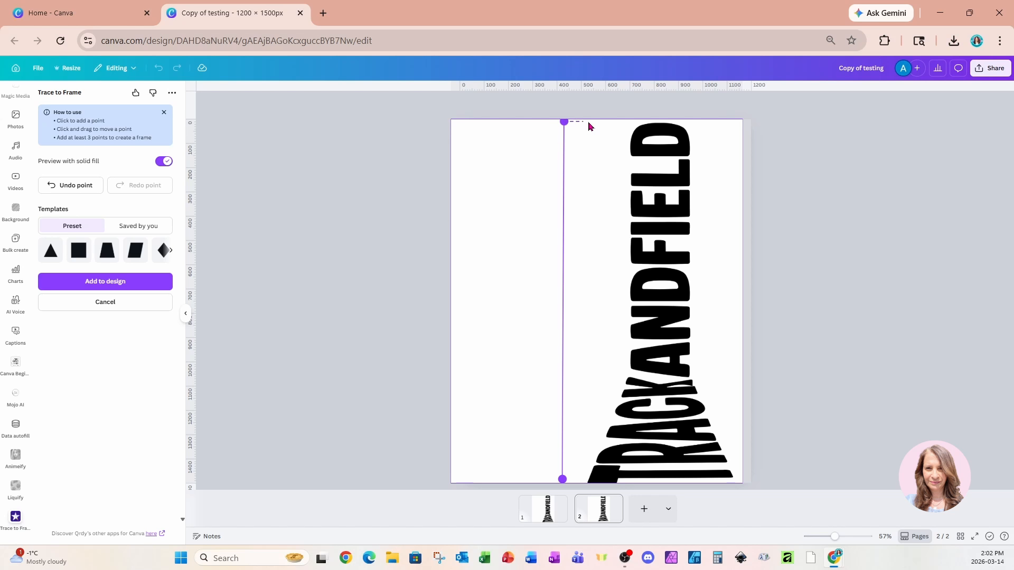
left_click(626, 123)
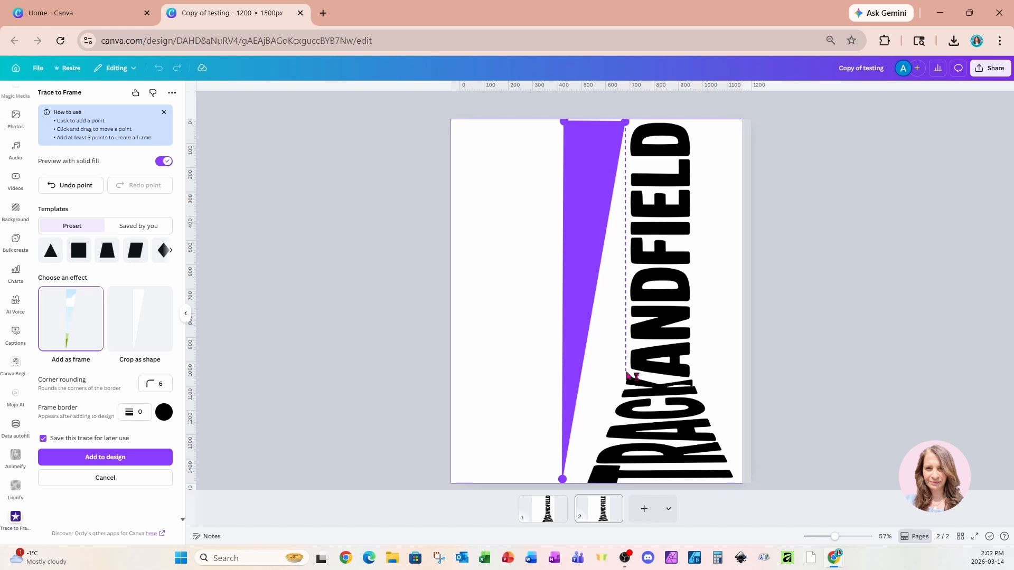
left_click(626, 373)
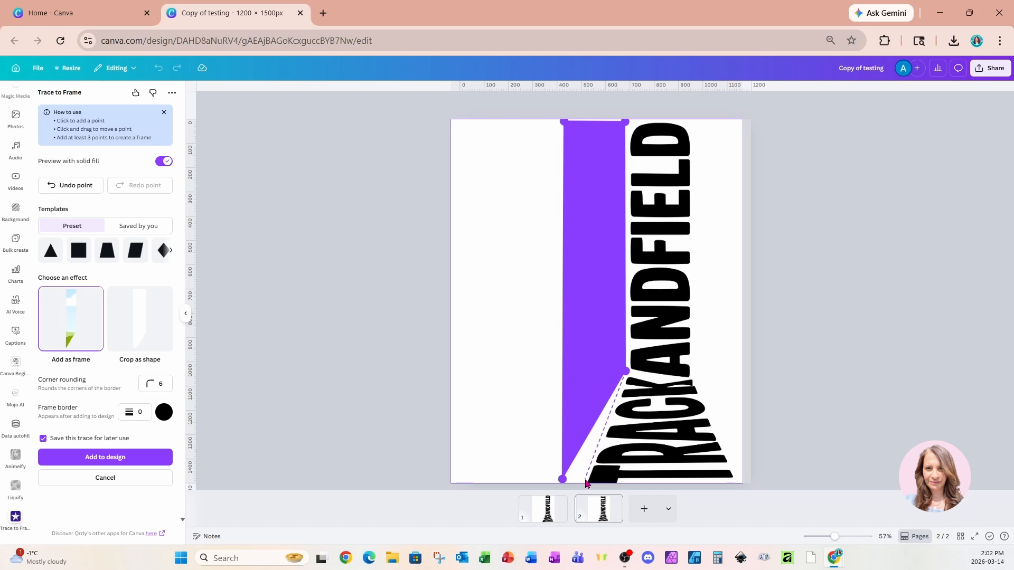
left_click(585, 480)
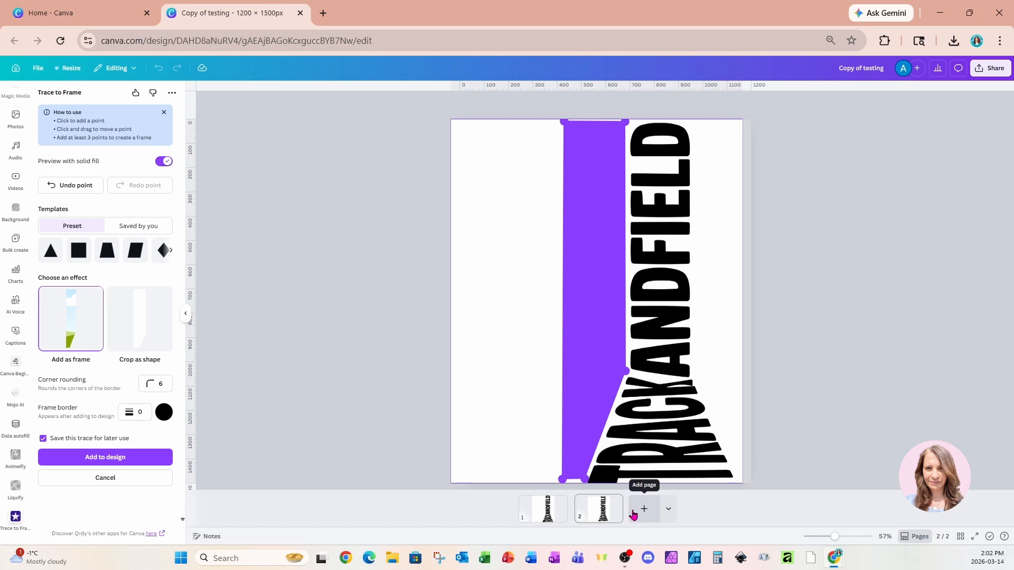
left_click(74, 458)
left_click_drag(596, 338, 515, 297)
Trace a four-point frame on the lettering image between the right side of the lettering and the image edge, and add it to the design.
left_click(635, 300)
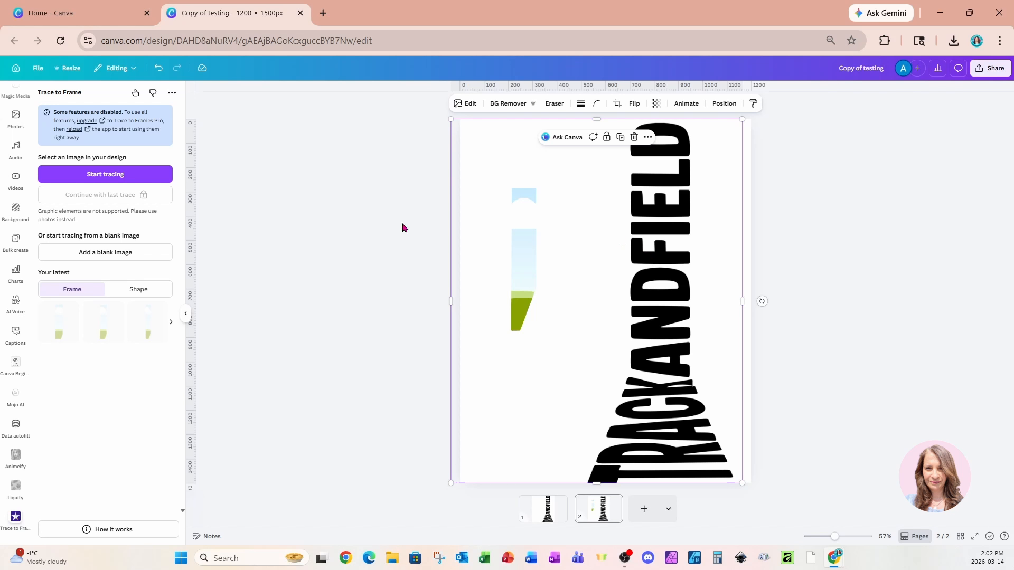
left_click(129, 179)
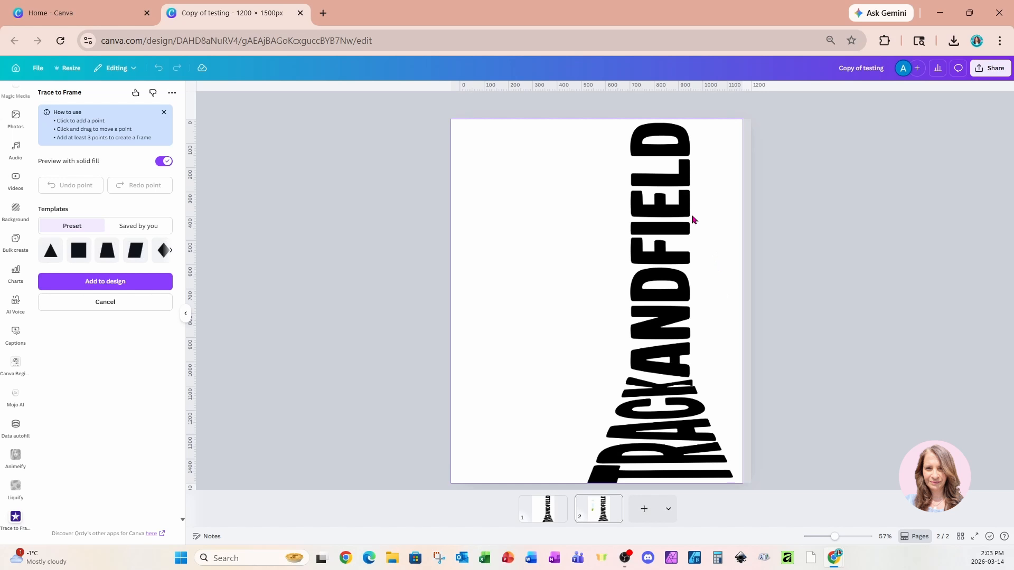
left_click(694, 123)
left_click(693, 374)
left_click(737, 483)
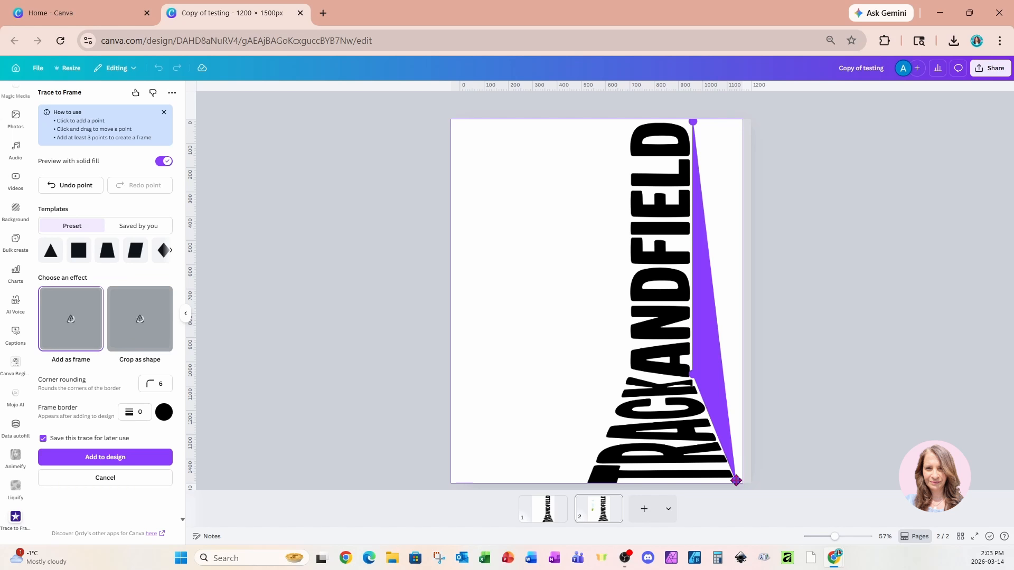
left_click(739, 123)
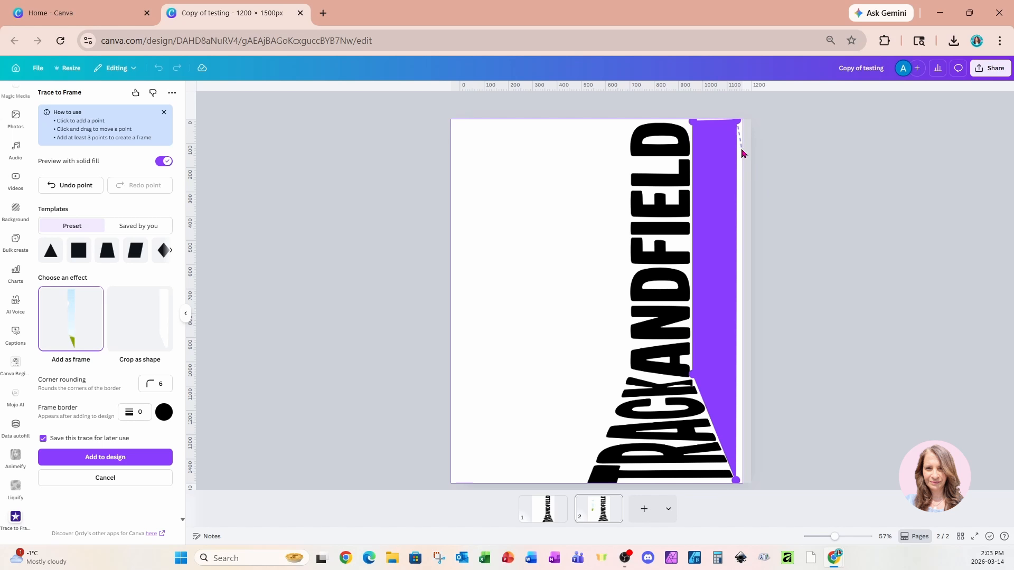
mouse_move(737, 123)
left_mouse_down()
mouse_move(736, 133)
mouse_move(735, 122)
left_mouse_up()
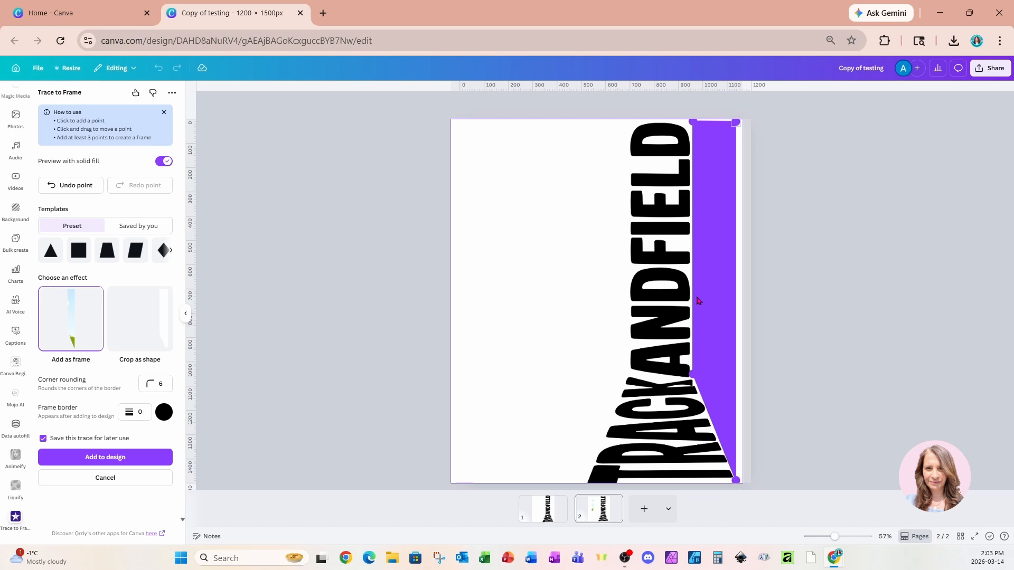
left_click(115, 458)
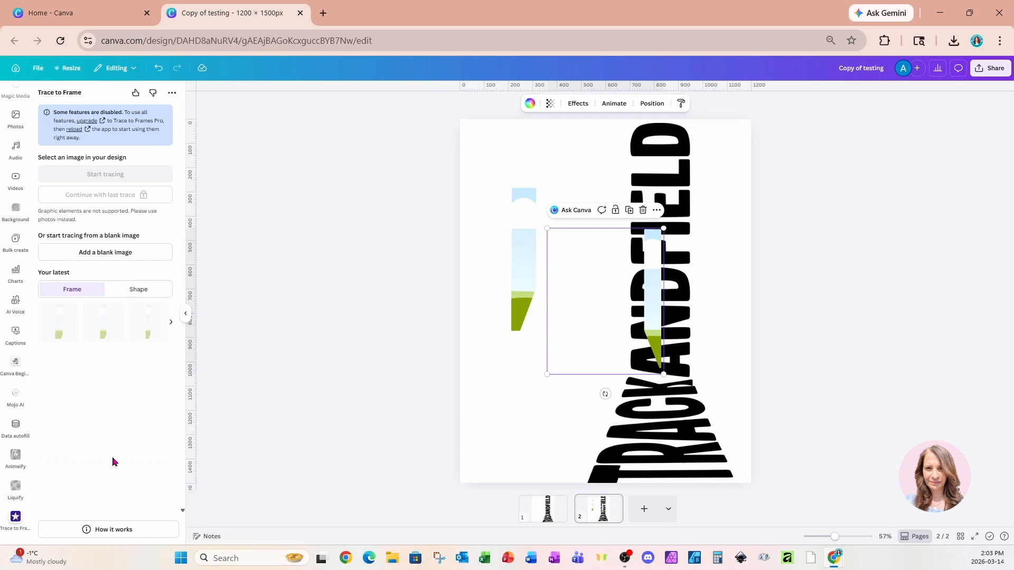
Enlarge the four-point traced frame to about the full page height and fit it along the right side of the lettering.
mouse_move(594, 355)
left_mouse_down()
mouse_move(657, 267)
mouse_move(646, 253)
mouse_move(462, 520)
mouse_move(474, 530)
mouse_move(482, 509)
mouse_move(473, 534)
left_mouse_up()
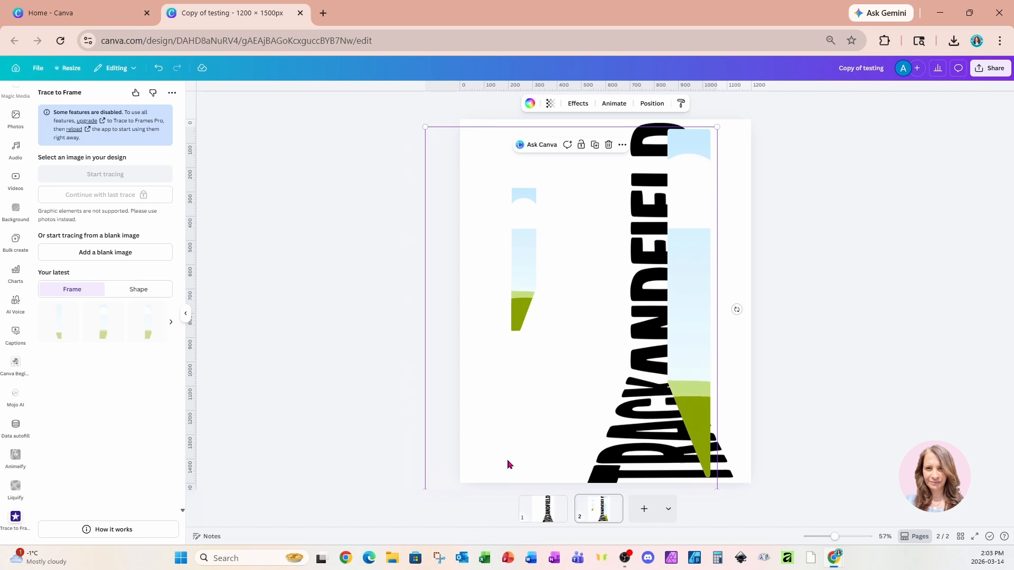
left_click_drag(508, 464, 536, 459)
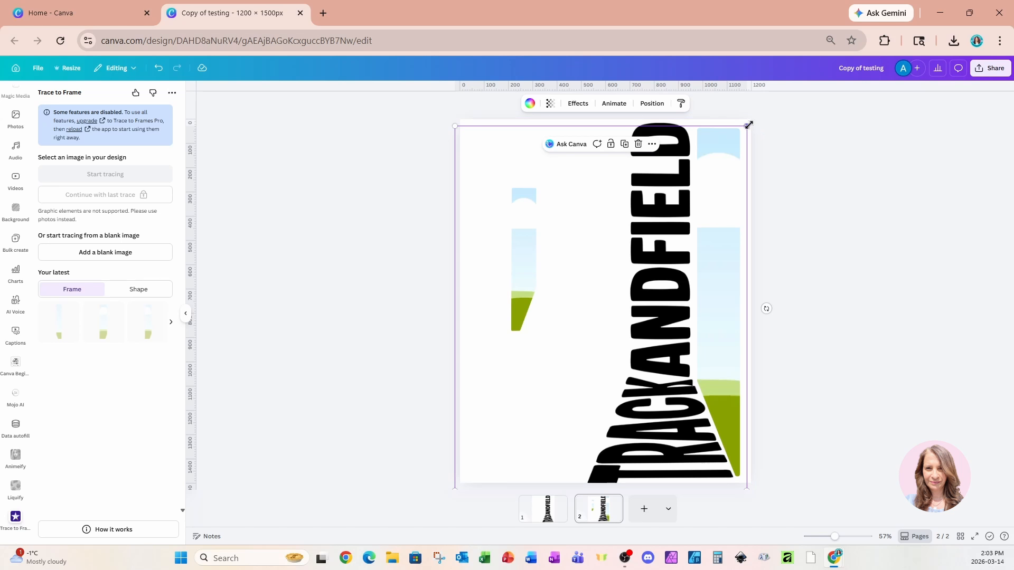
left_click_drag(749, 125, 751, 120)
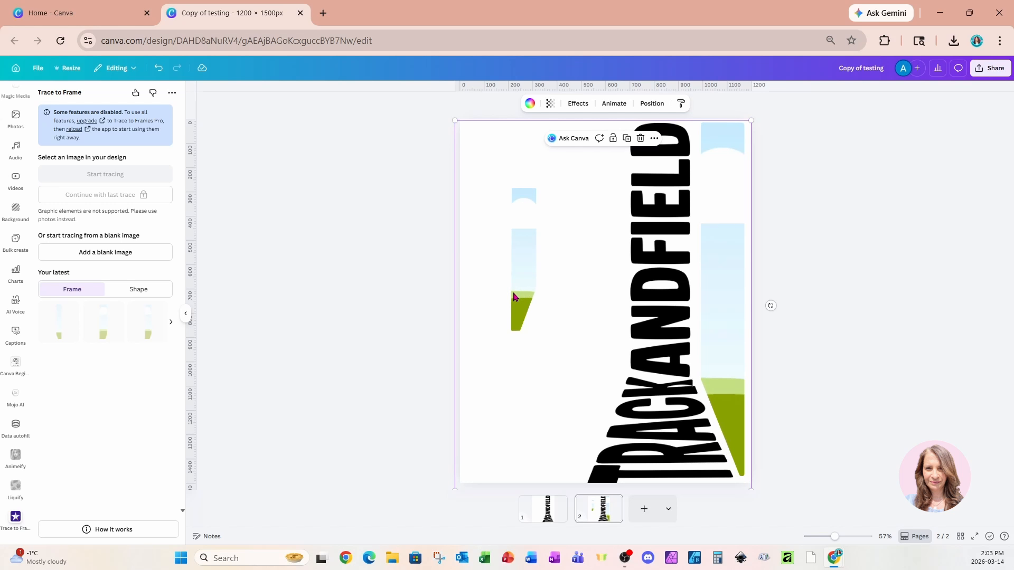
Select the five-point traced frame, enlarge it to the full page height and fit it along the left side of the lettering.
left_click(652, 104)
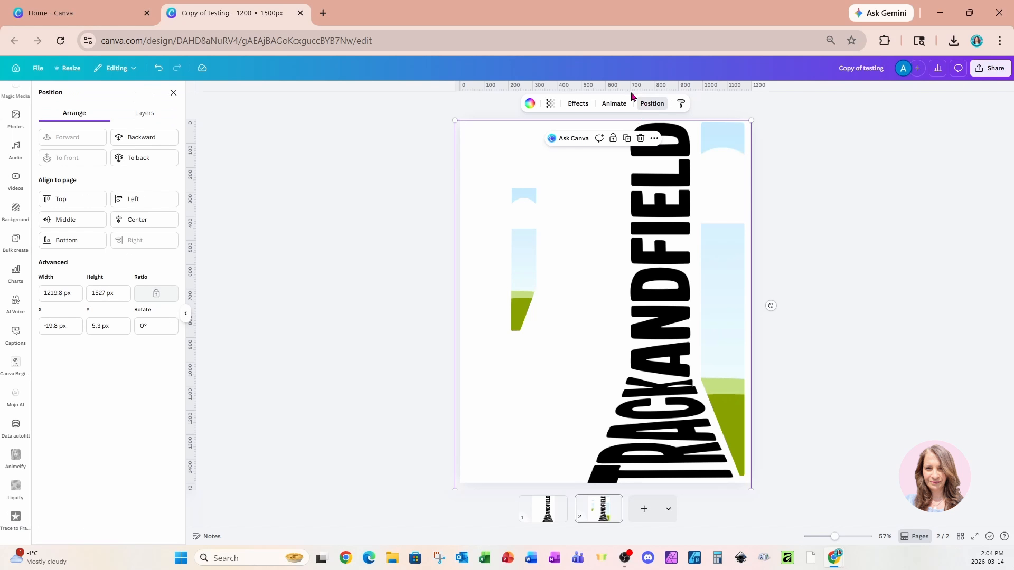
left_click(150, 117)
left_click(124, 198)
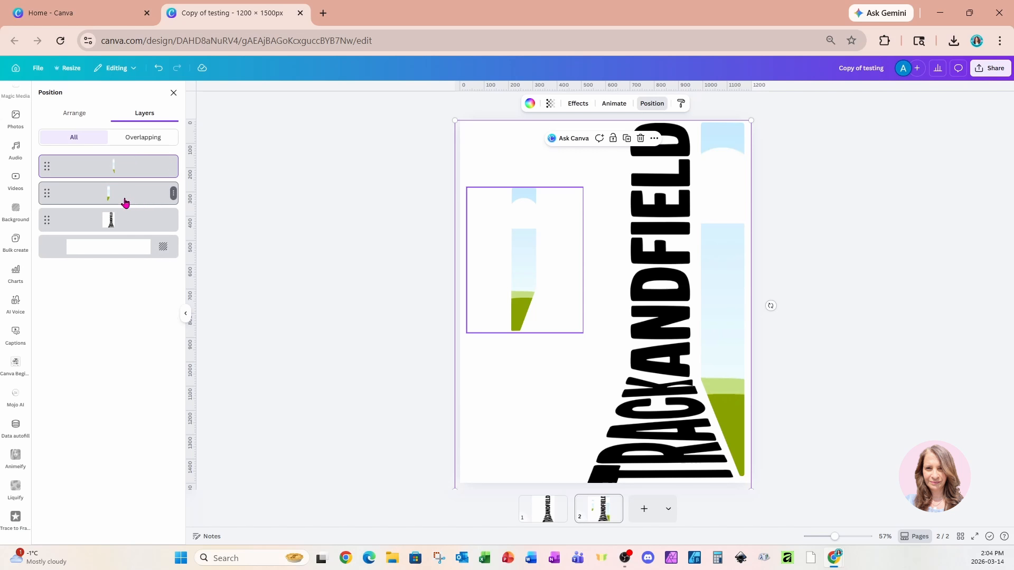
left_click_drag(584, 187, 636, 120)
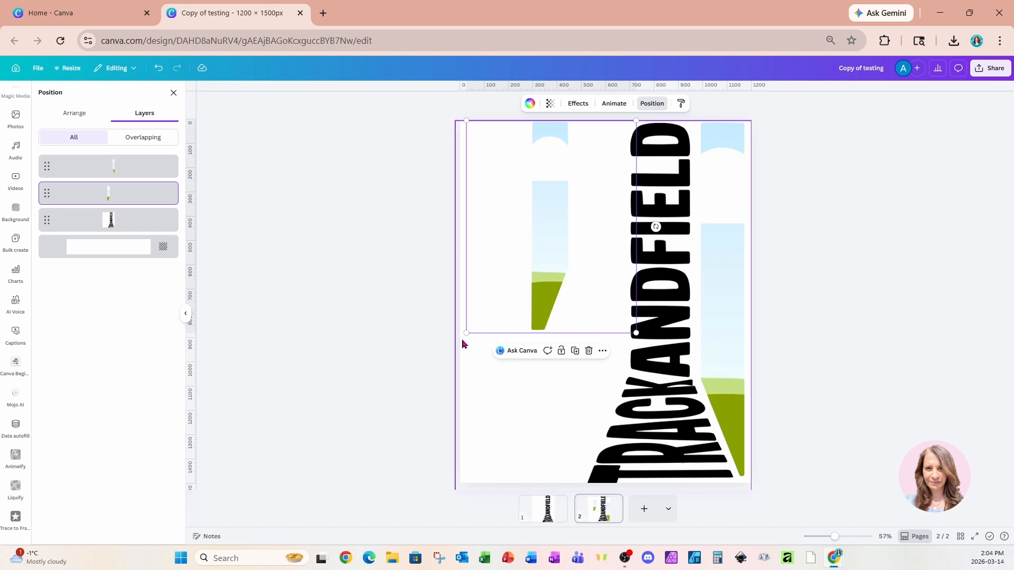
left_click_drag(465, 334, 394, 450)
left_click_drag(368, 486, 452, 495)
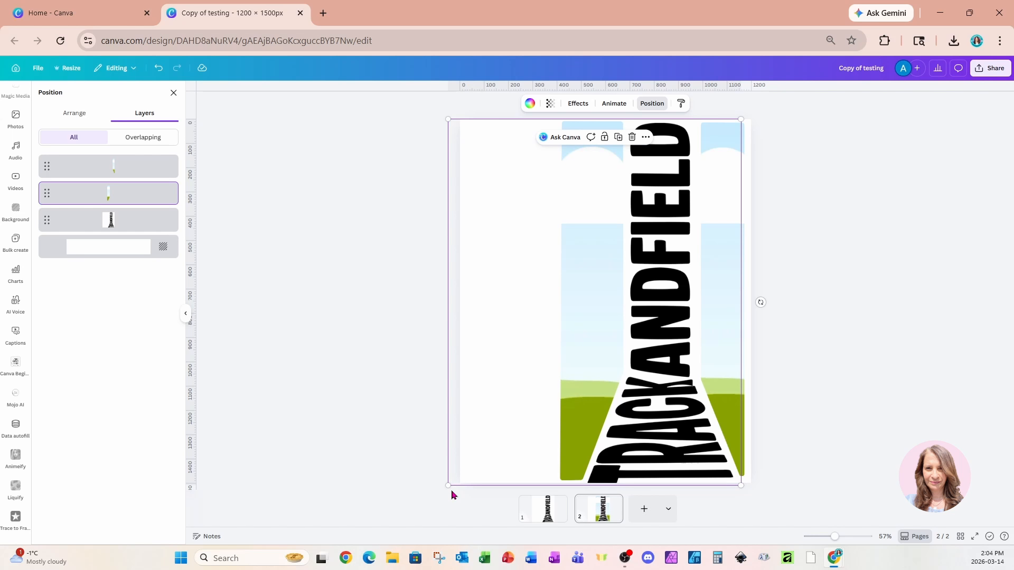
left_click(394, 258)
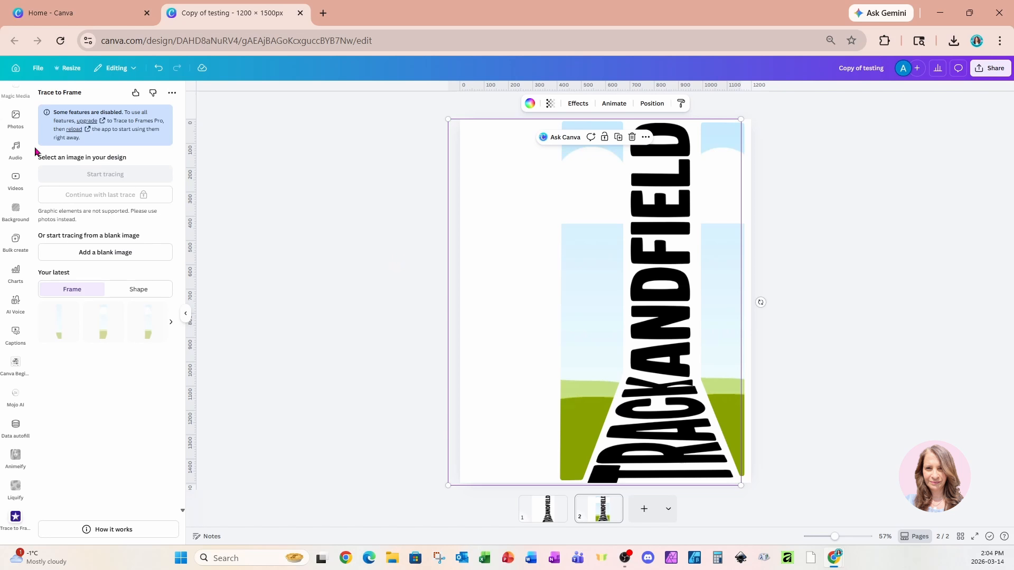
Add the recently used photo of the relay runner in a yellow shirt and place it in the frame right of the lettering.
scroll(15, 143, "up", 5)
left_click(13, 139)
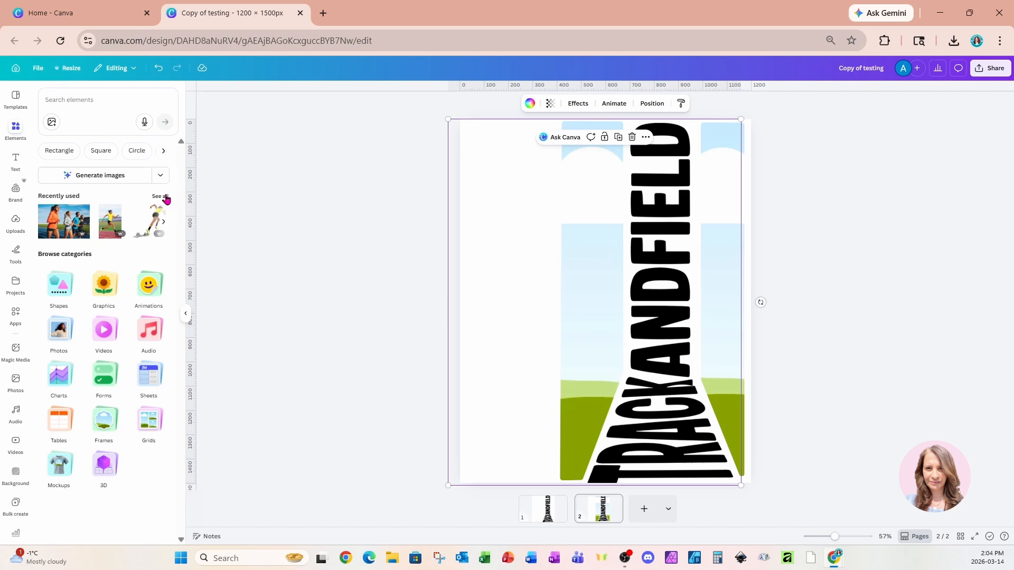
left_click(161, 196)
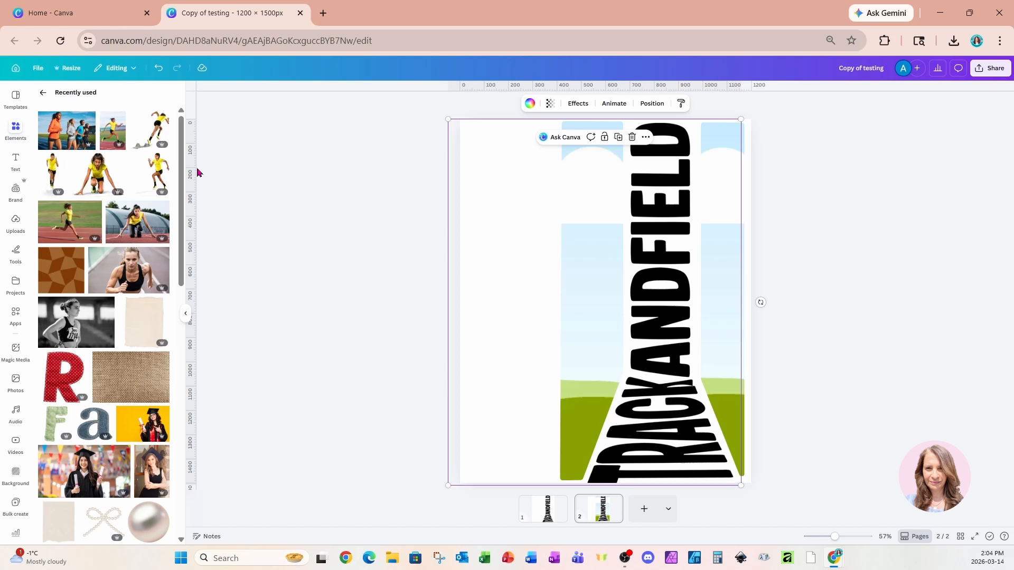
left_click(113, 131)
left_click_drag(583, 265, 725, 240)
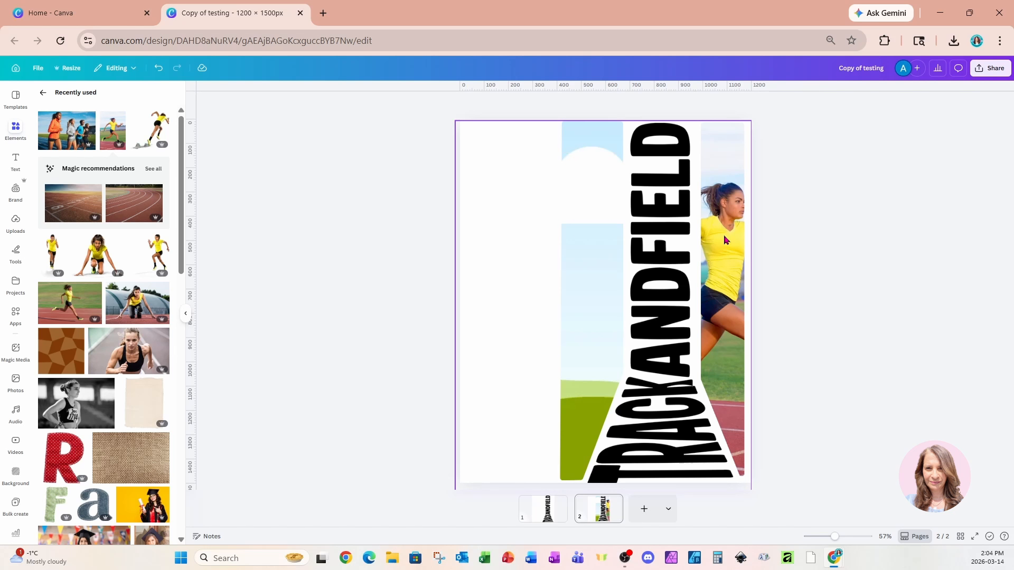
Enlarge and reposition the relay runner photo inside its frame so her face and torso fill the narrow strip.
double_click(725, 240)
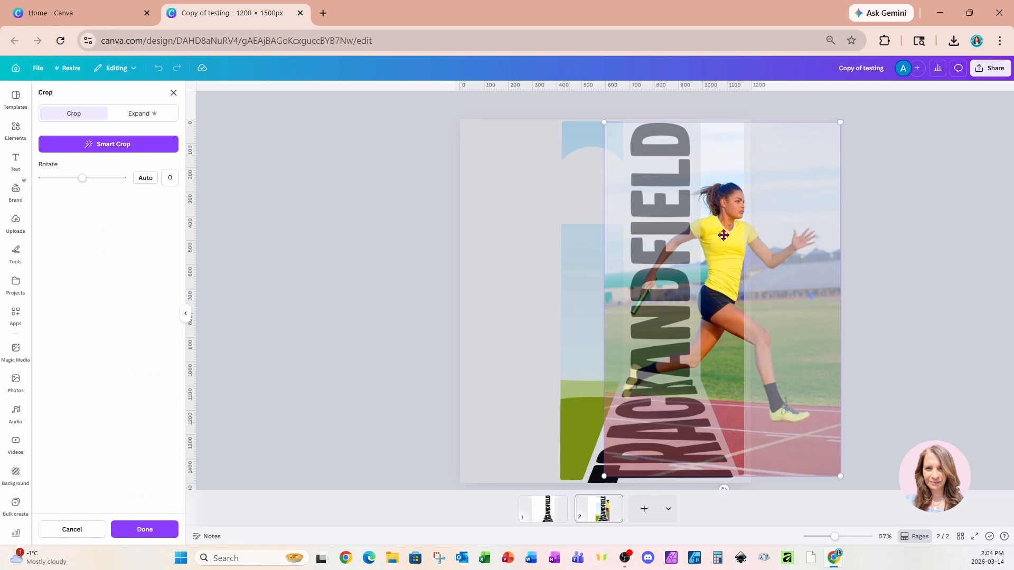
left_click_drag(604, 476, 478, 510)
left_click_drag(523, 453, 565, 386)
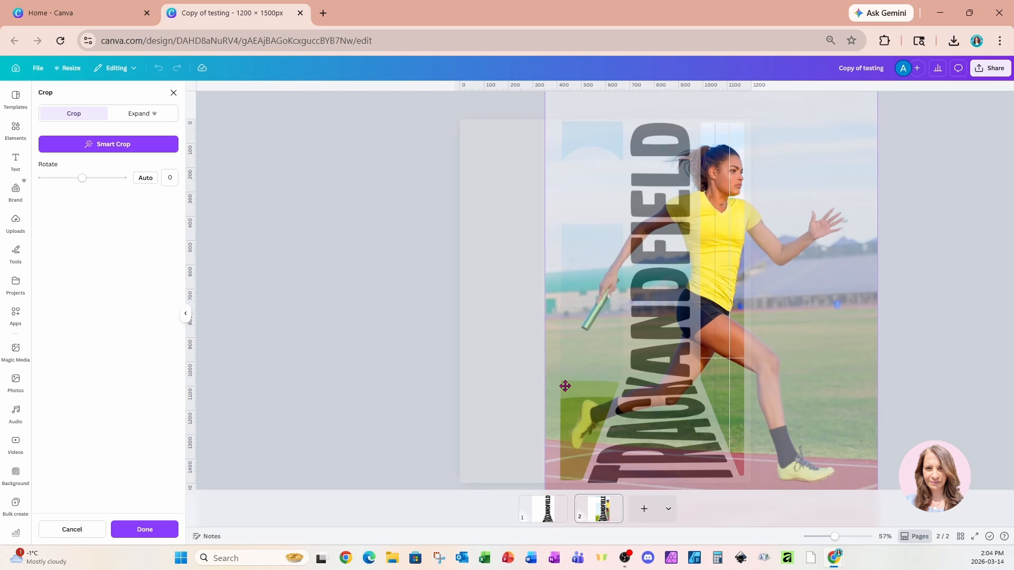
left_click(404, 398)
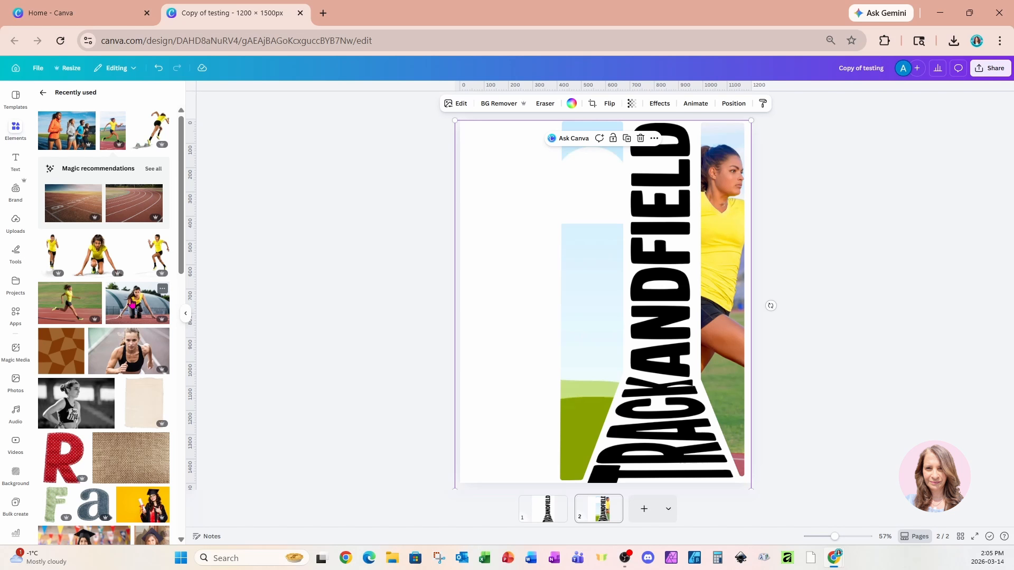
Fill the frame left of the lettering with the recently used starting-block athlete photo, temporarily moving the right frame aside and back.
left_click(132, 305)
left_click_drag(580, 304, 575, 260)
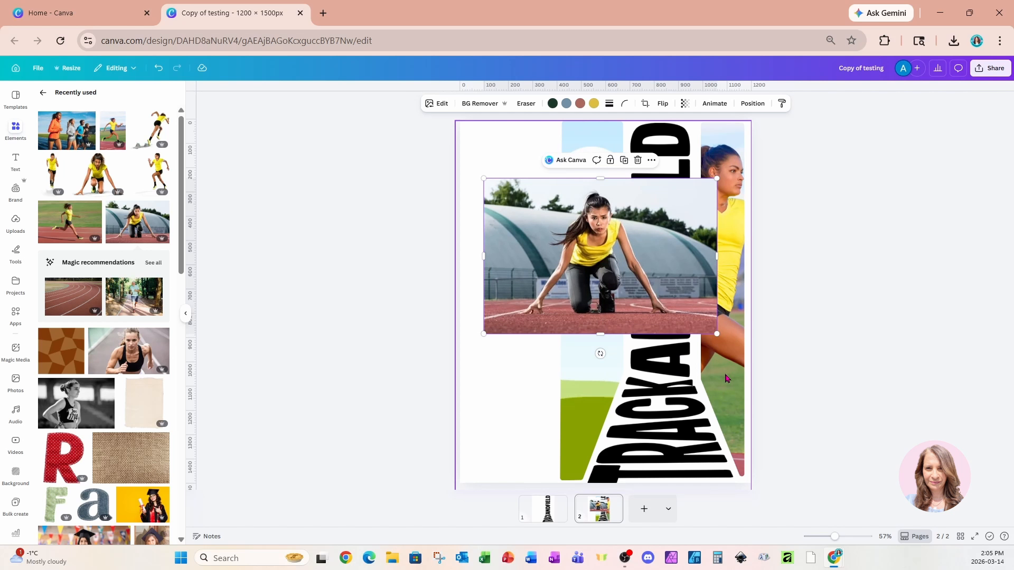
left_click_drag(726, 378, 942, 373)
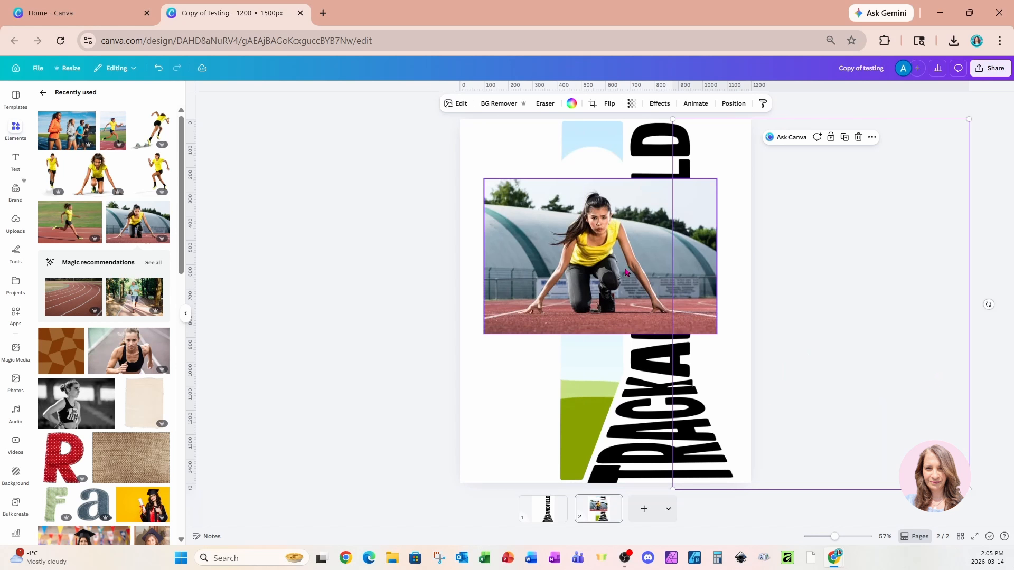
left_click_drag(625, 272, 608, 277)
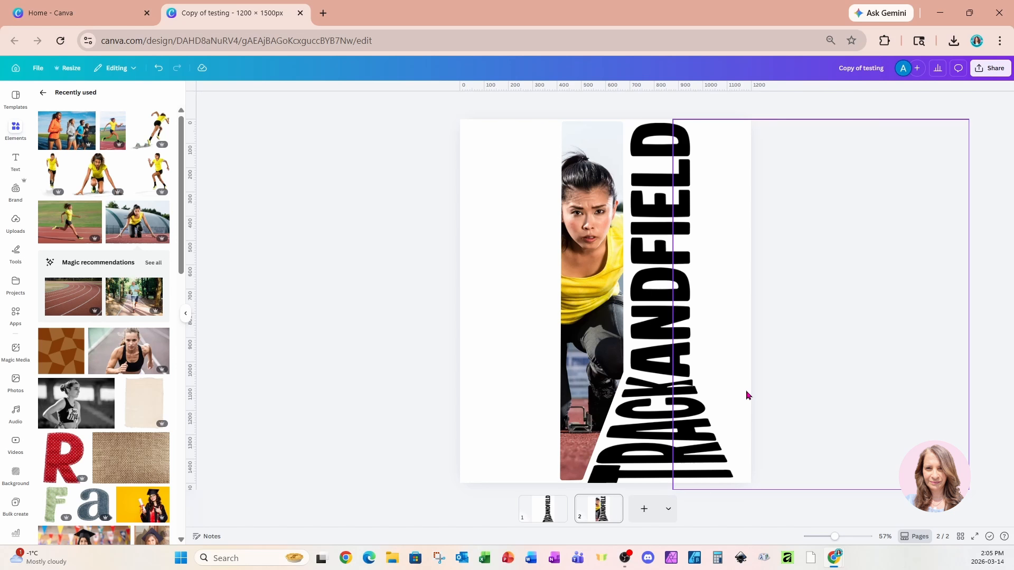
left_click_drag(747, 395, 525, 399)
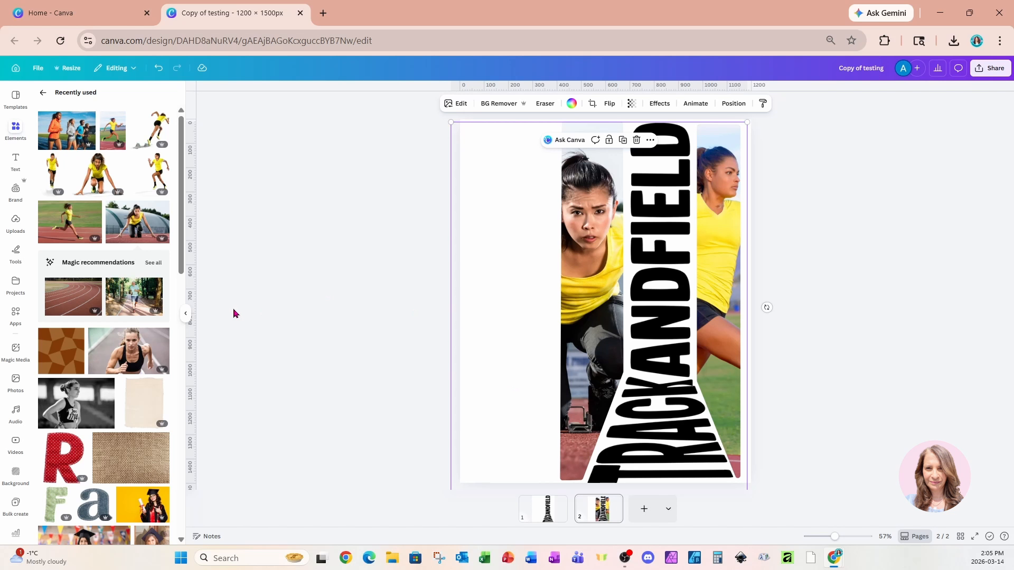
Add the crouching runner cutout, enlarge it to about the page width and place it over the lower part of the lettering.
left_click(92, 185)
left_click_drag(602, 261, 560, 339)
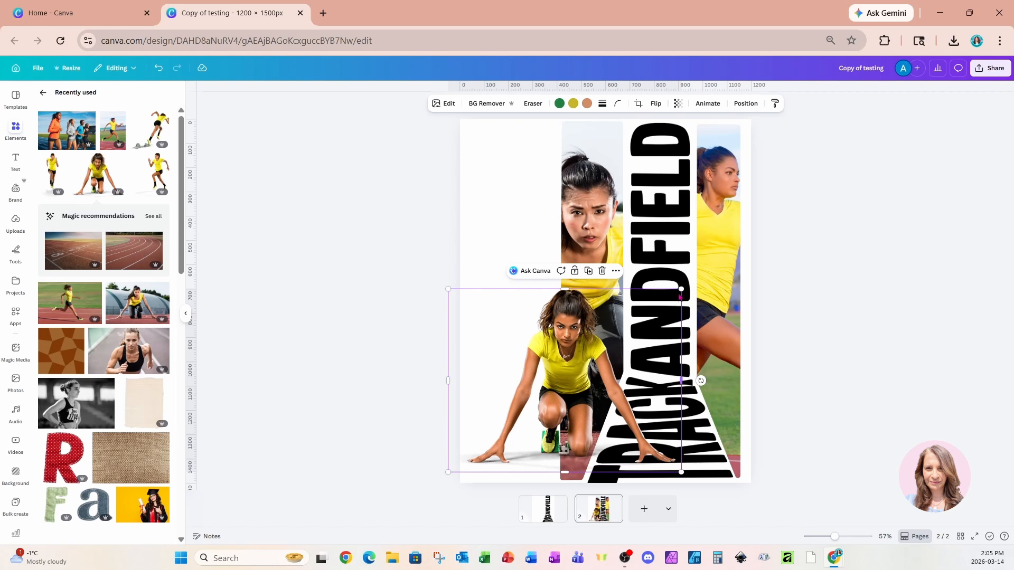
left_click_drag(678, 292, 752, 235)
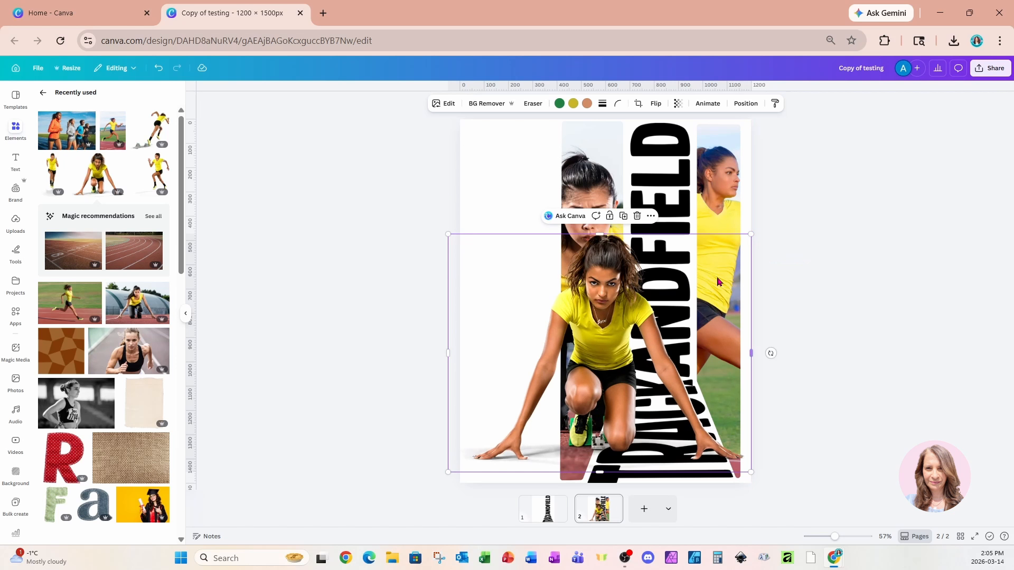
left_click_drag(679, 301, 664, 305)
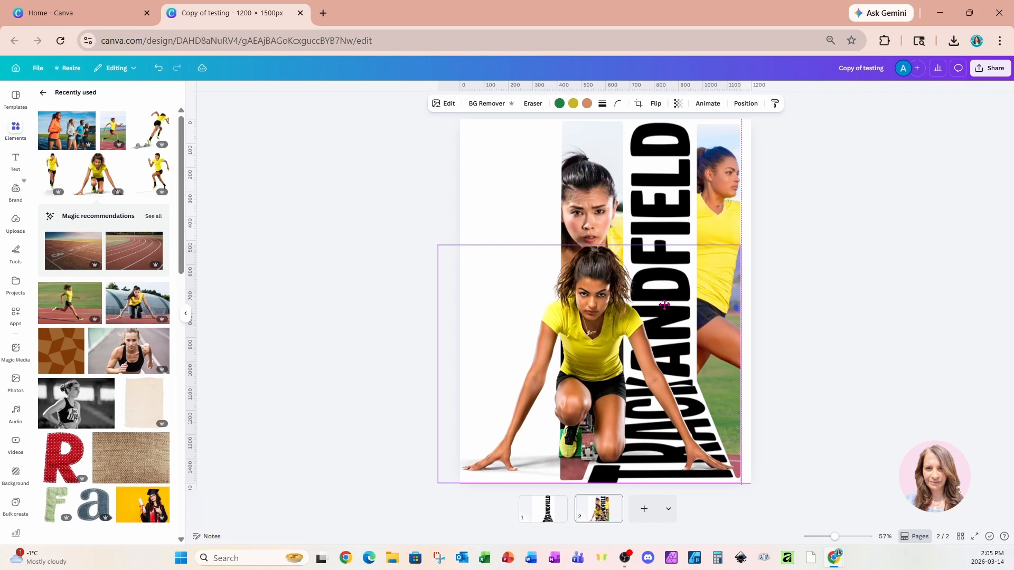
left_click_drag(456, 432, 510, 444)
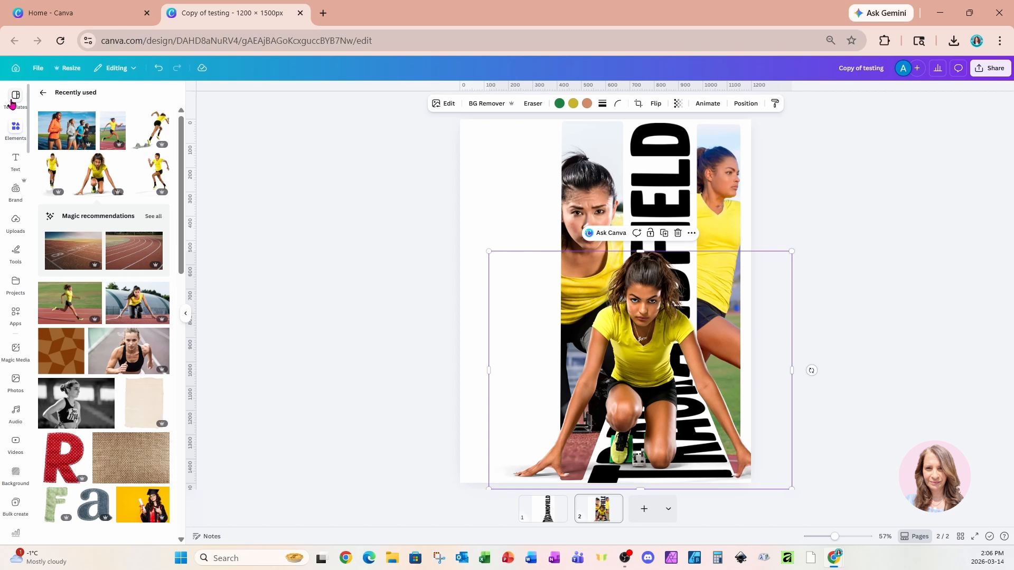
Add a basic square frame to the blank area left of the photos and narrow it to fit that column.
left_click(42, 93)
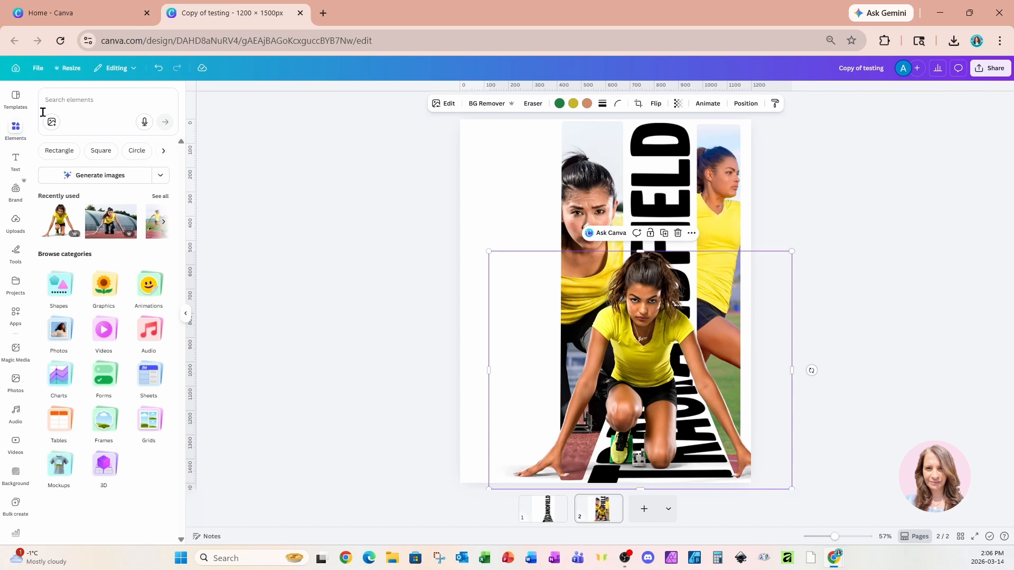
left_click(108, 421)
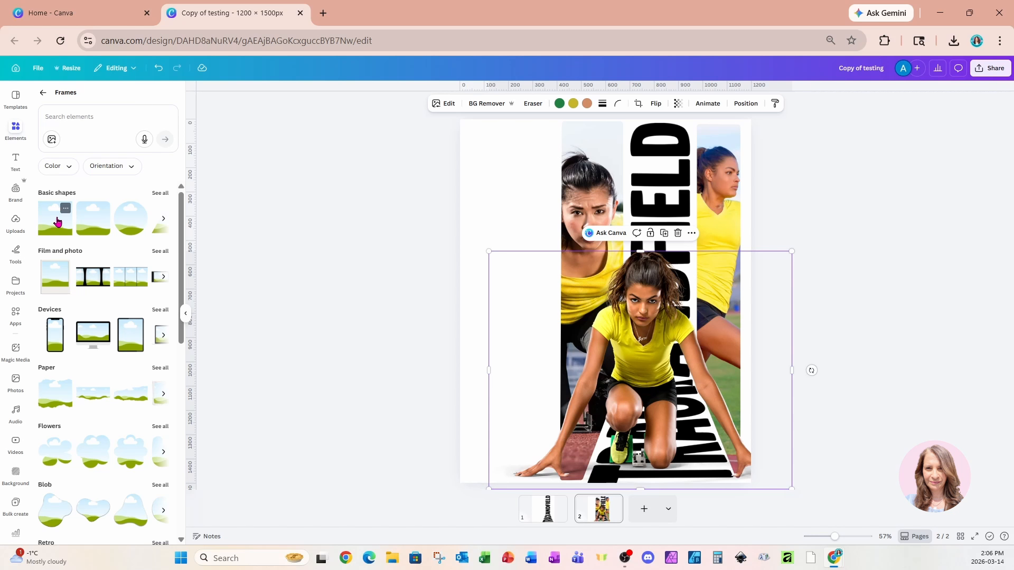
left_click_drag(57, 221, 500, 220)
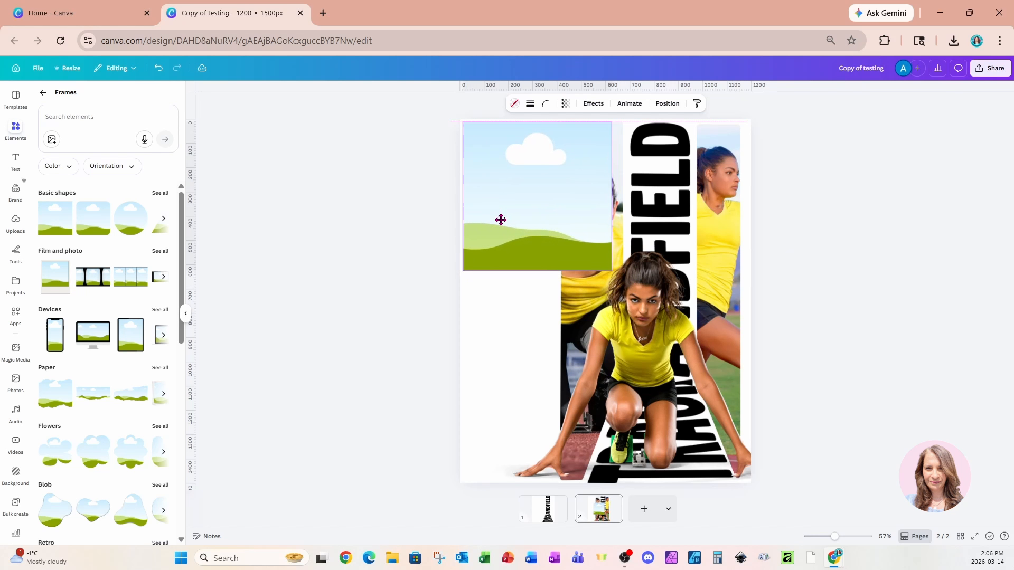
left_click_drag(611, 195, 558, 193)
Duplicate the basic frame, shorten the frames and stack the two in the lower part of the blank column, leaving its top empty.
key("ctrl+d")
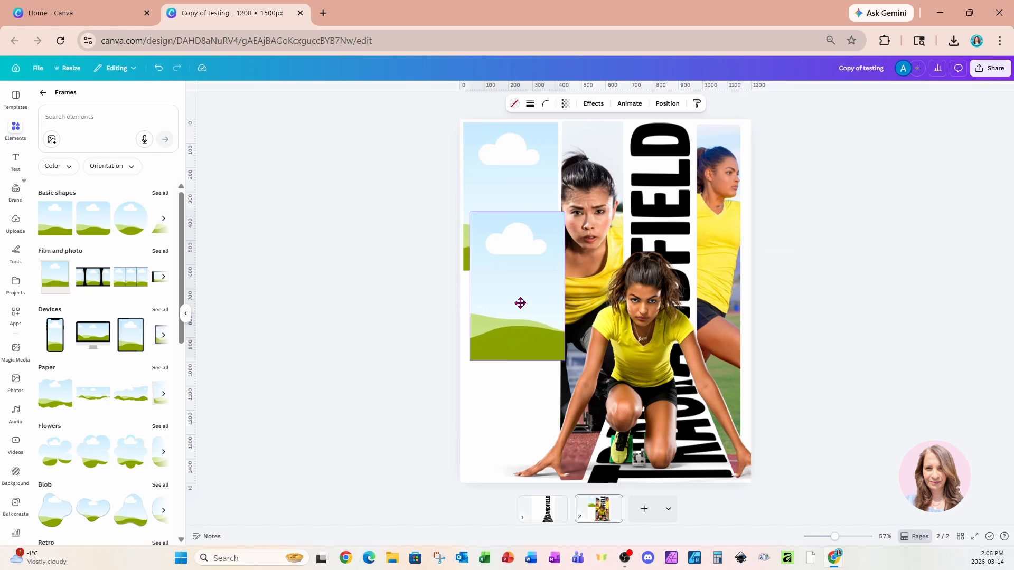
left_click_drag(520, 304, 515, 363)
left_click(511, 263)
left_click_drag(510, 272, 510, 230)
left_click_drag(516, 319, 515, 279)
left_click_drag(511, 383, 511, 342)
left_click(534, 216)
left_click_drag(512, 306, 507, 430)
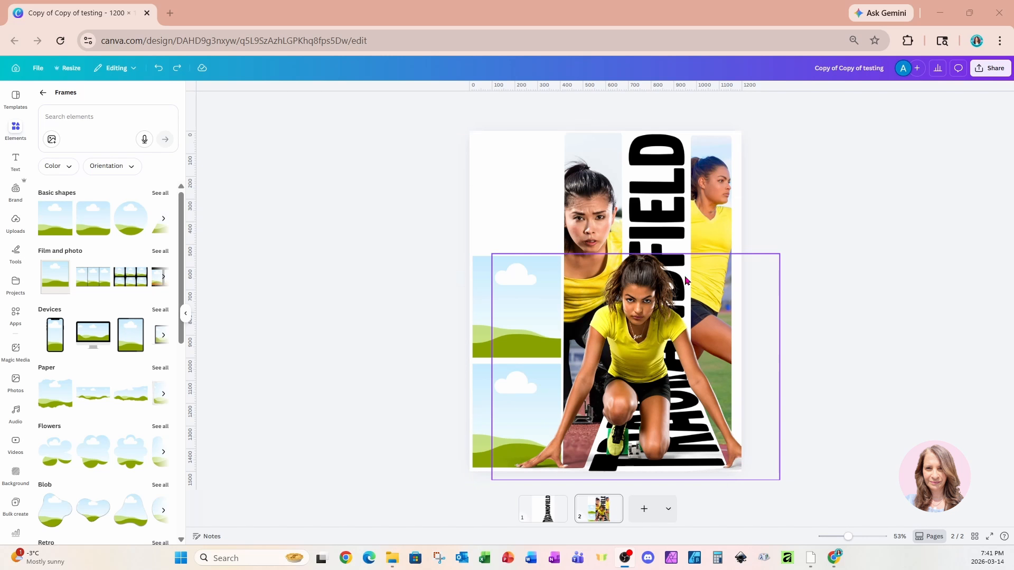
Set the transparency of the framed photo right of the lettering to 63.
left_click(719, 173)
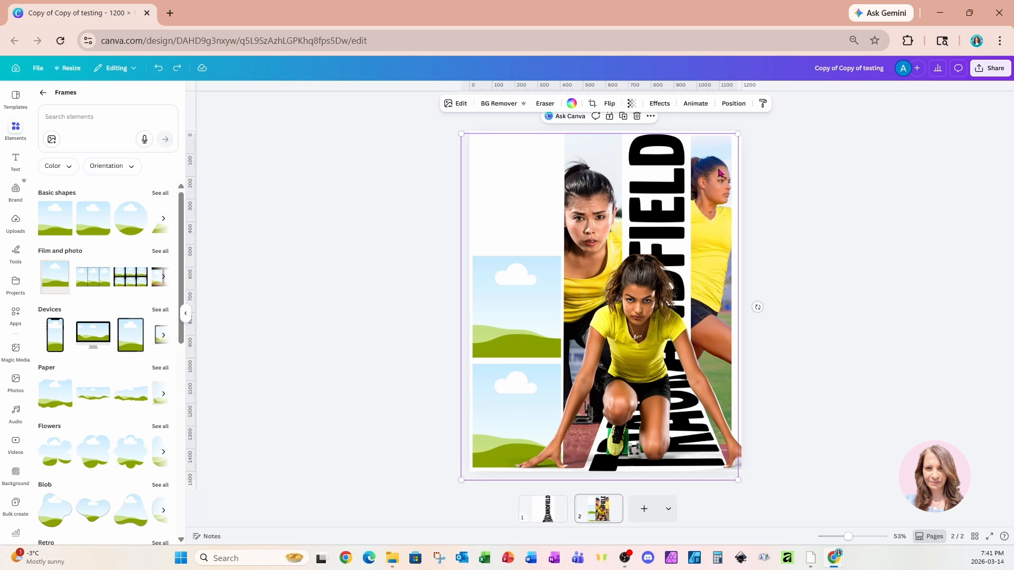
left_click(734, 103)
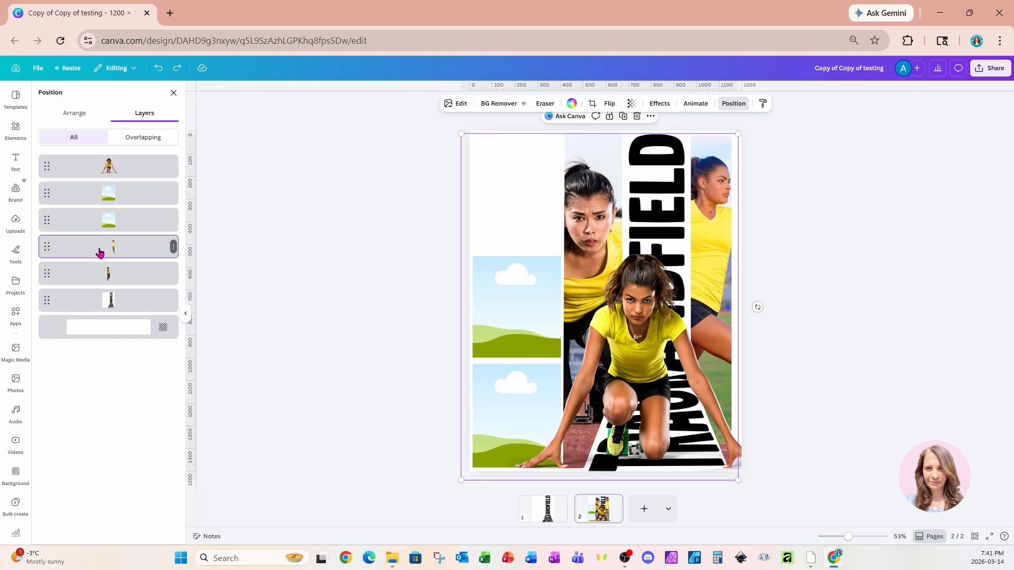
left_click(632, 104)
left_click_drag(651, 137, 631, 145)
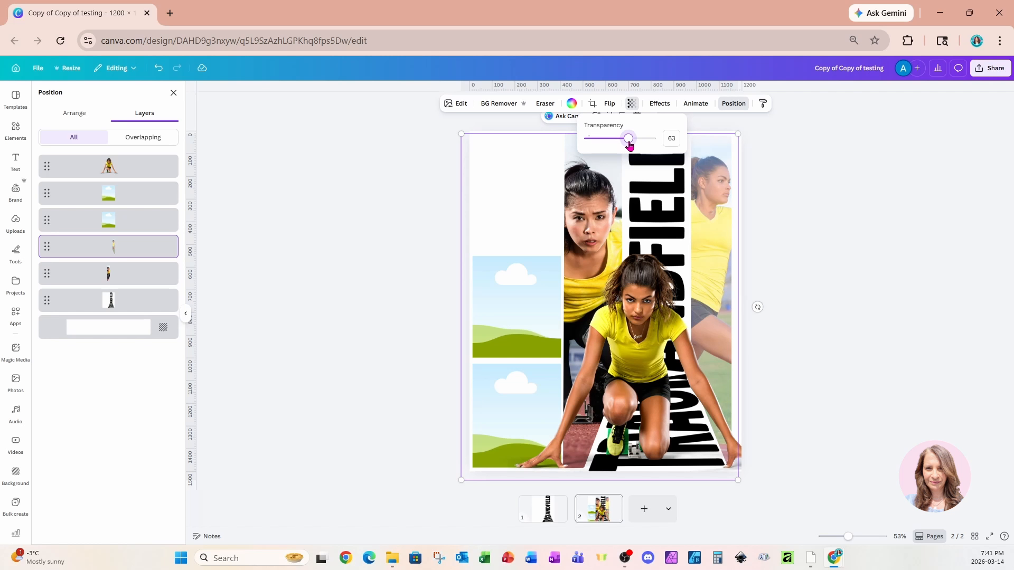
Set the transparency of the framed photo left of the lettering to 64.
left_click(147, 277)
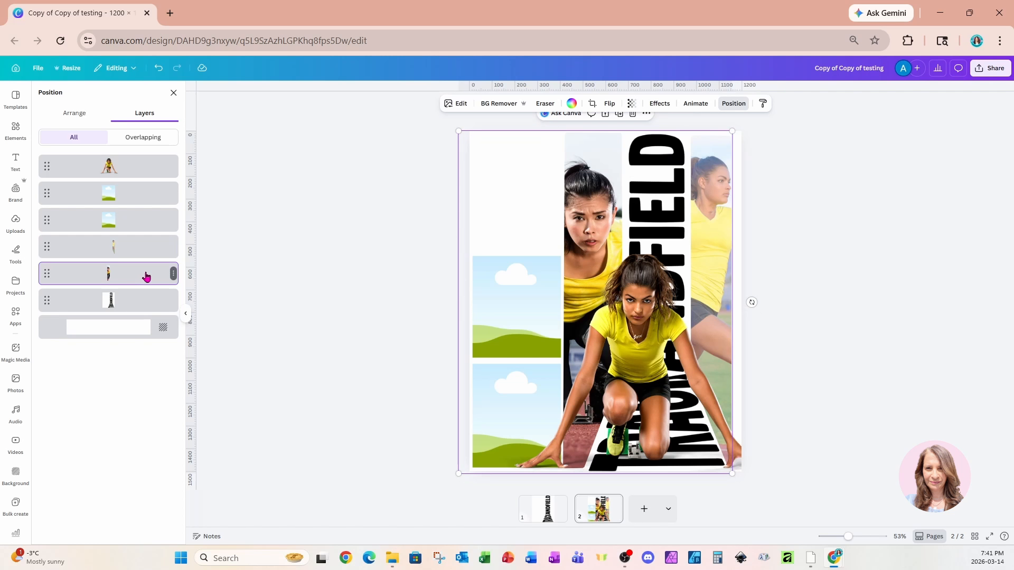
left_click(632, 105)
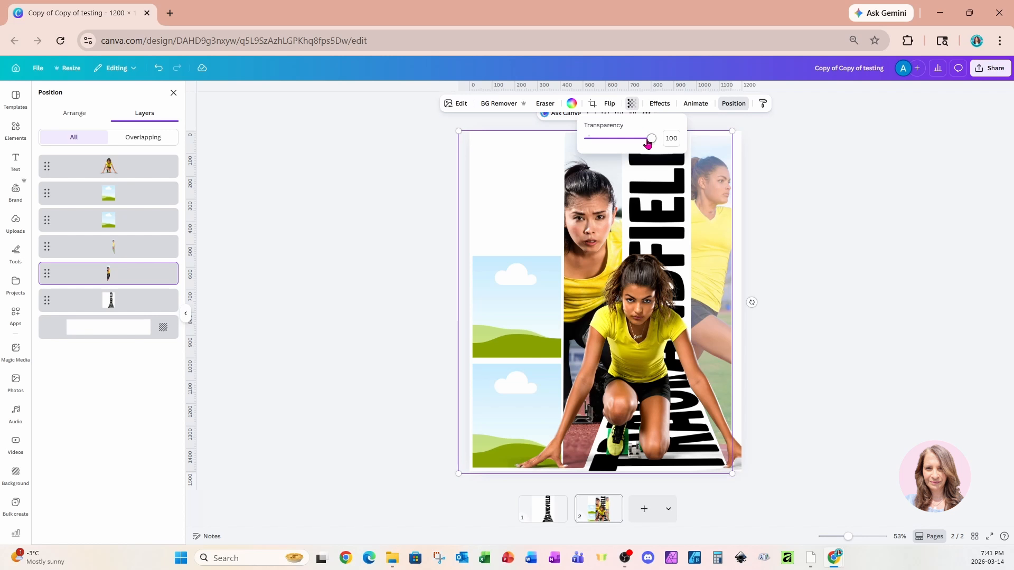
left_click_drag(651, 138, 630, 146)
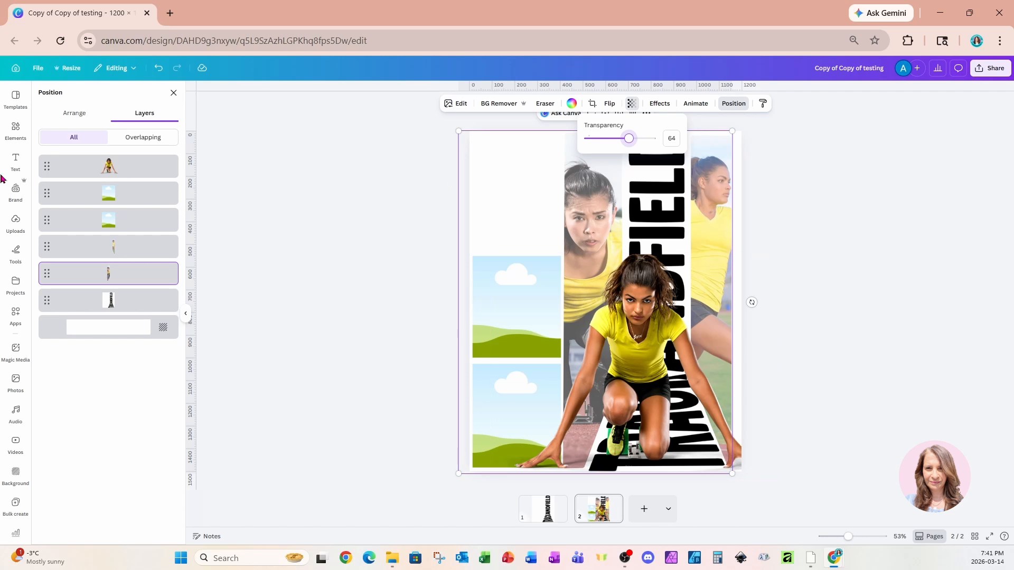
Add a heading with the athlete's full name at the top of the blank column and widen it to fit one line.
left_click(15, 161)
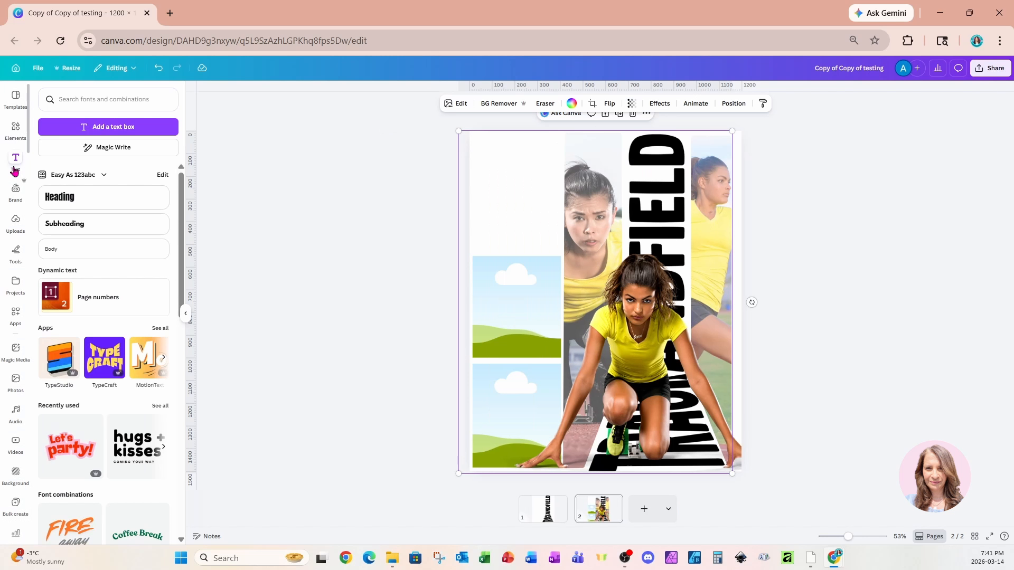
left_click(117, 197)
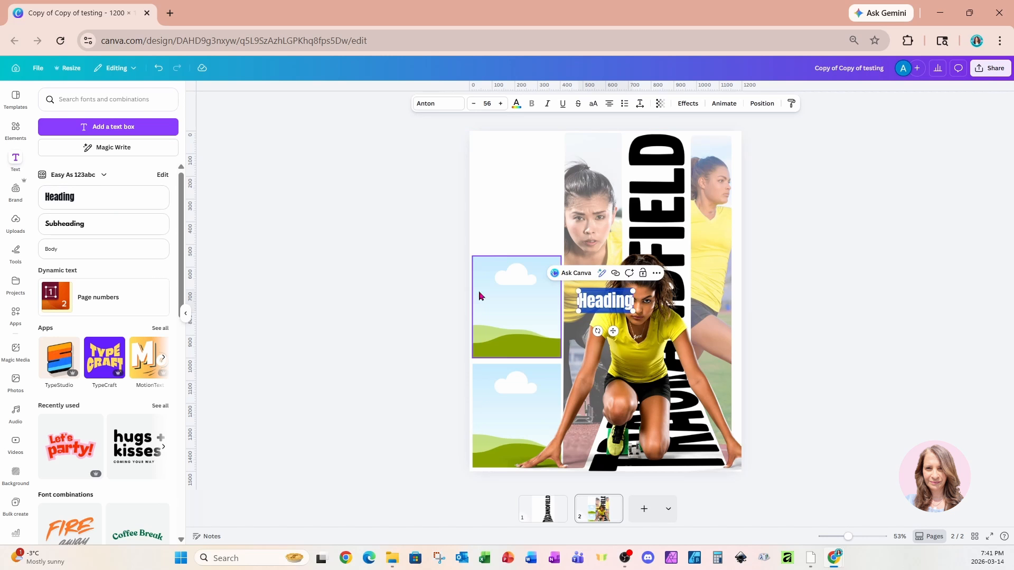
left_click_drag(609, 324, 509, 181)
left_click(516, 155)
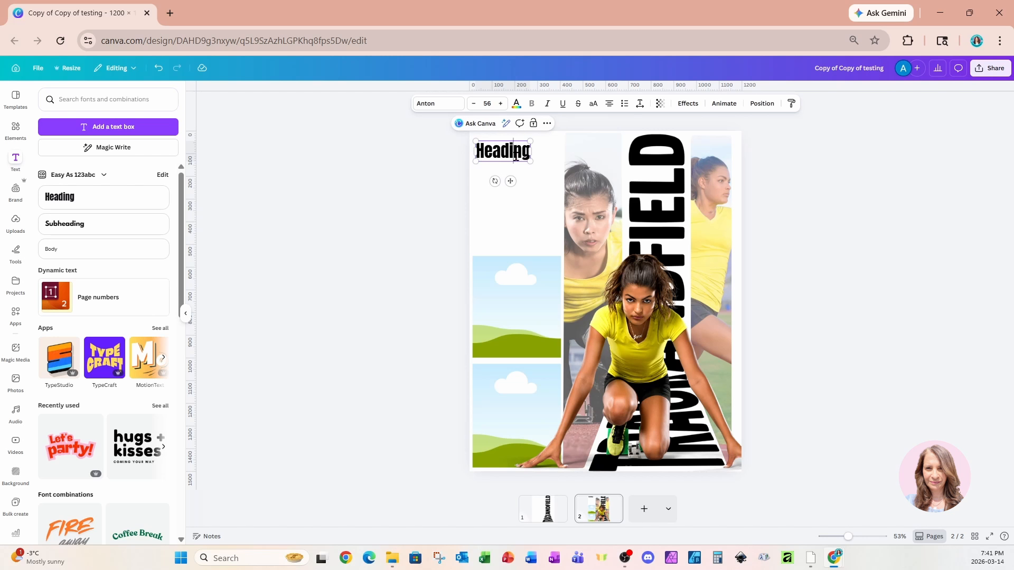
double_click(515, 151)
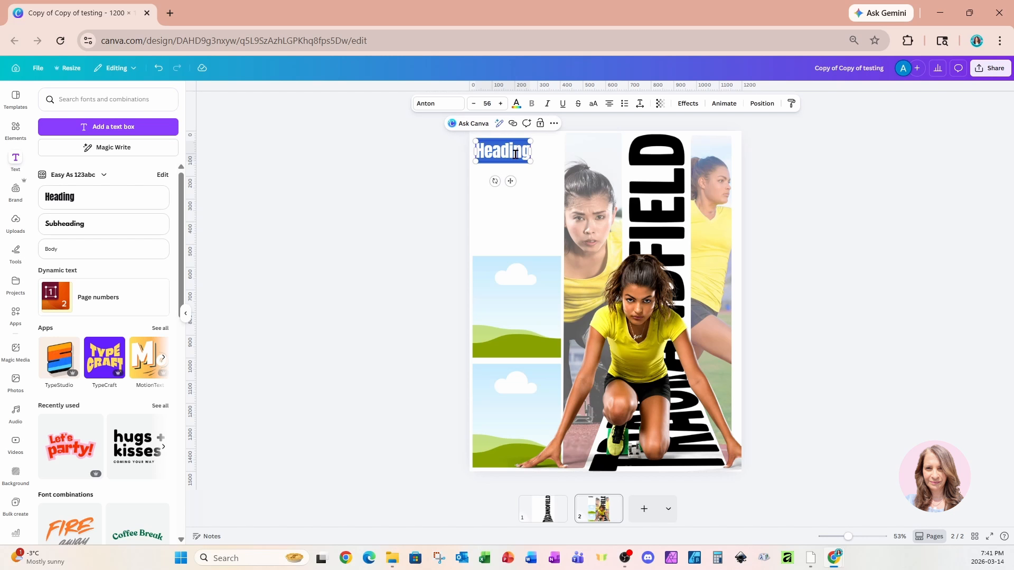
type("Jan")
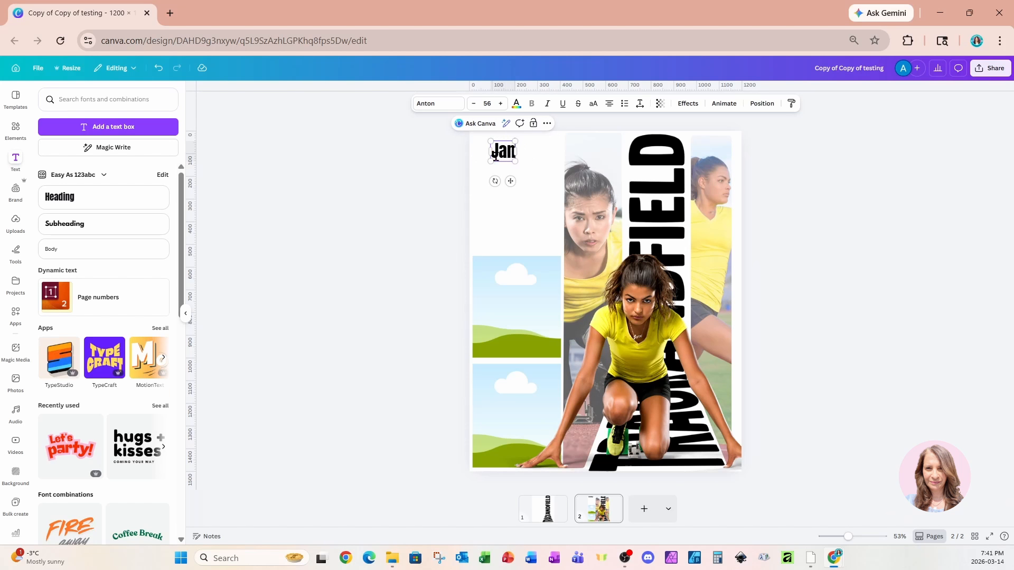
type("e Smith")
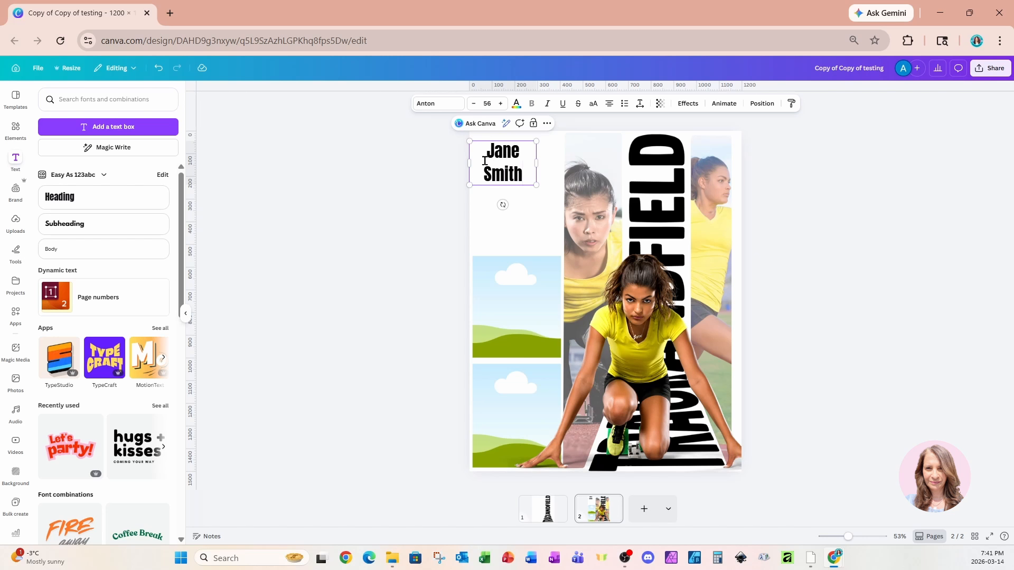
left_click_drag(535, 164, 551, 167)
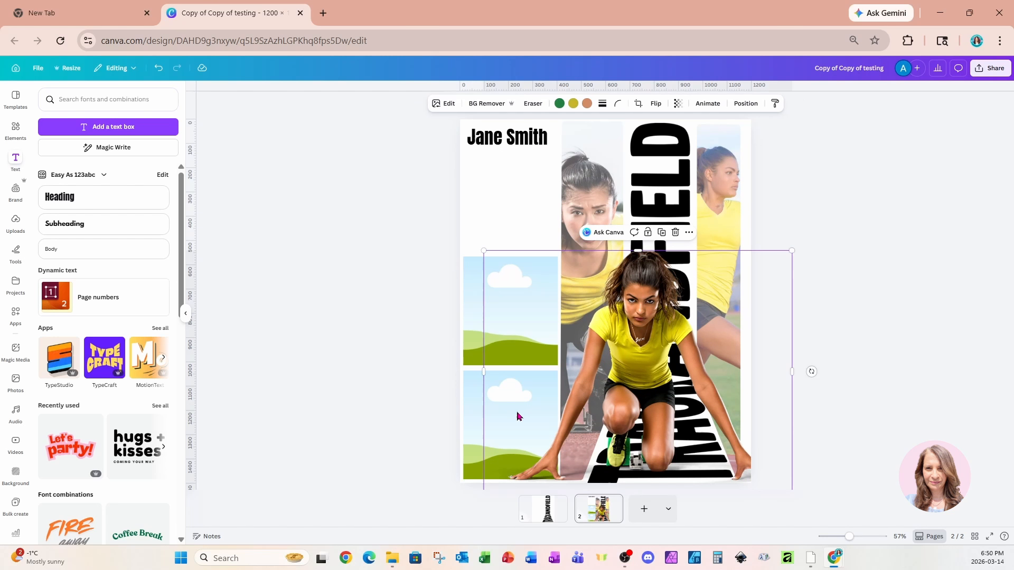
Paste the stats text (Average pace: 25mph, Calories: 427, Avg. Heart Rate: 160, Time: 9 mins 5 sec) and place it below the name heading.
type("Average pace: 25mph Calories: 427 Avg. Heart Rate: 160 Time: 9 mins 5 sec")
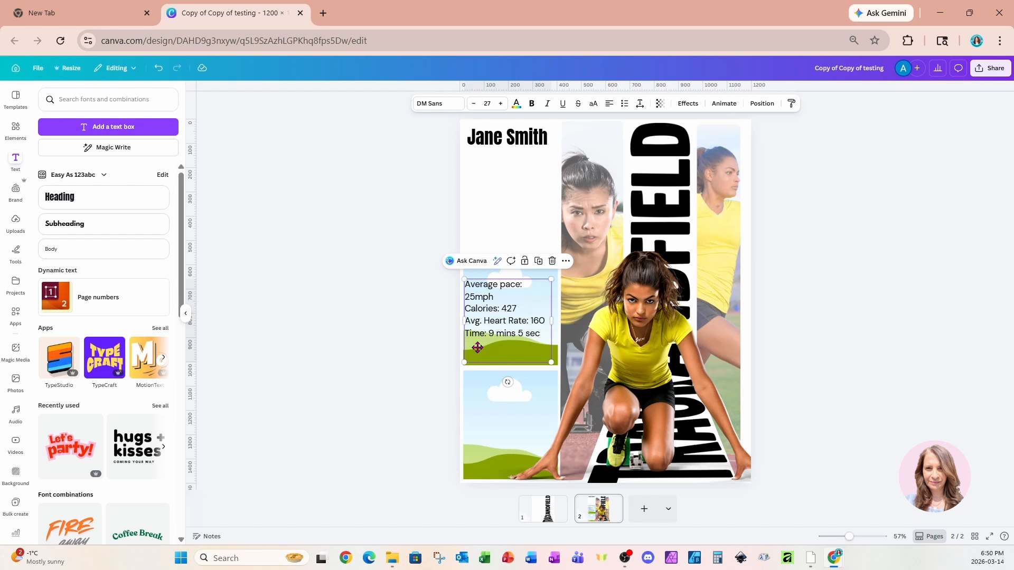
left_click_drag(477, 347, 478, 222)
left_click(416, 231)
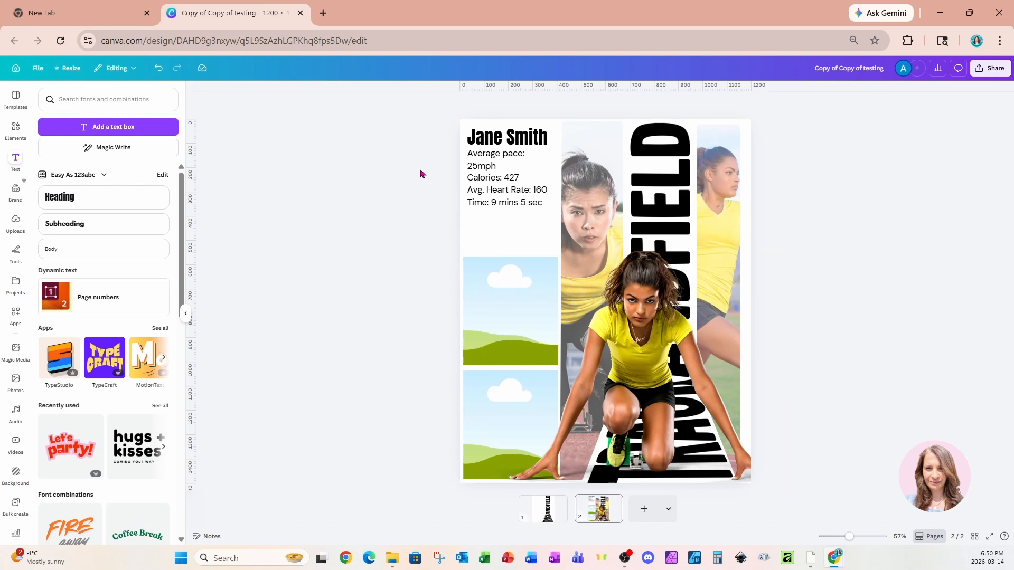
Shift the name and stats text down together and move the upper empty frame to the top of the column.
left_click(477, 143)
left_click(483, 183, "shift")
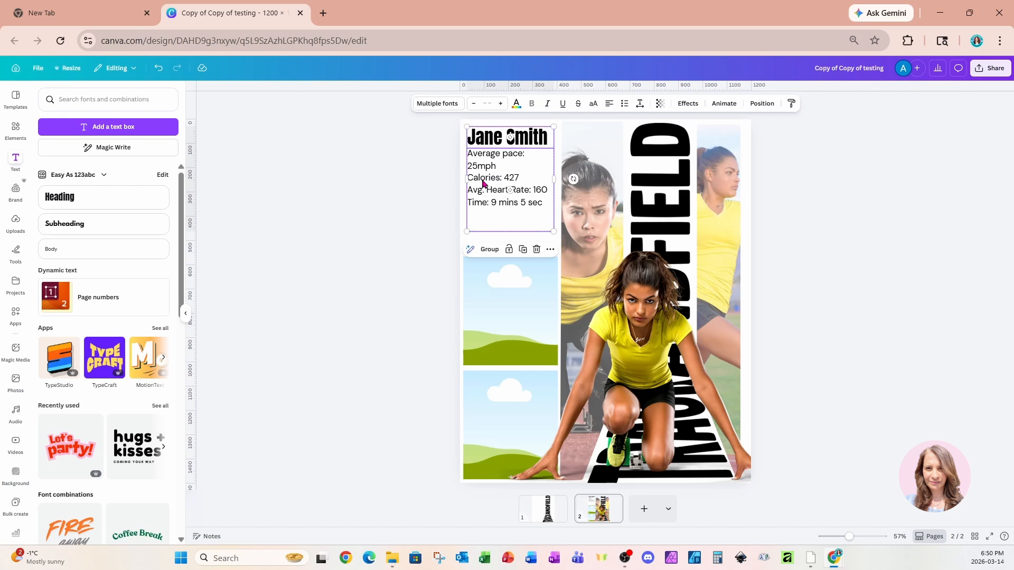
left_click_drag(483, 185, 482, 351)
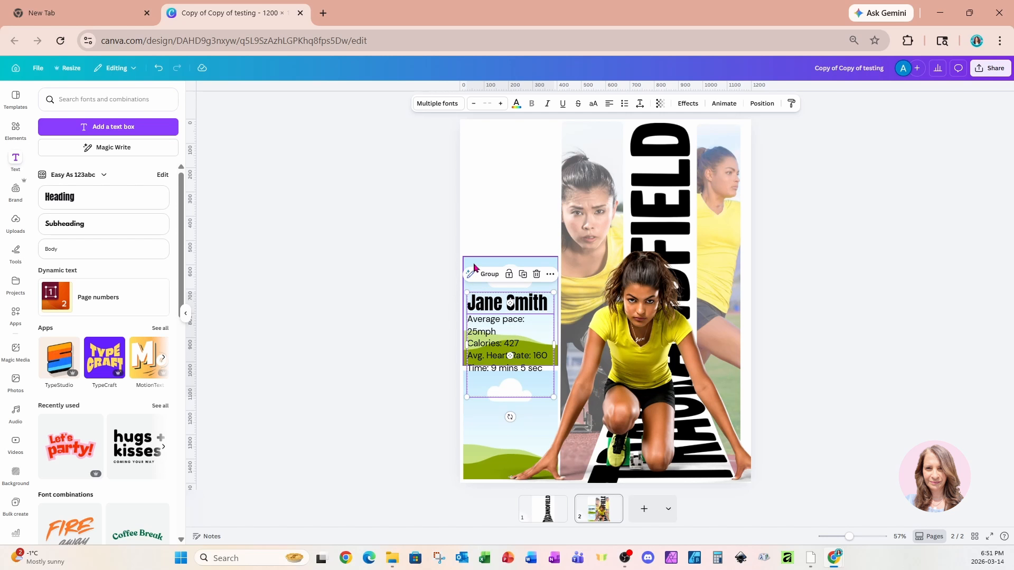
left_click_drag(469, 274, 476, 137)
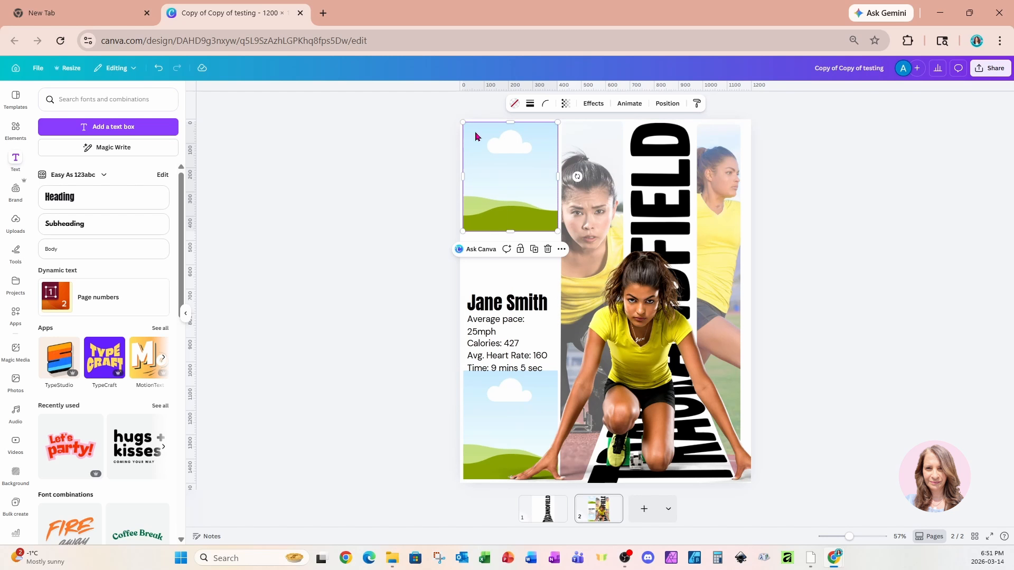
Position the name and stats text directly beneath the top frame and widen them so the average pace fits on one line.
left_click(483, 301)
left_click(482, 319)
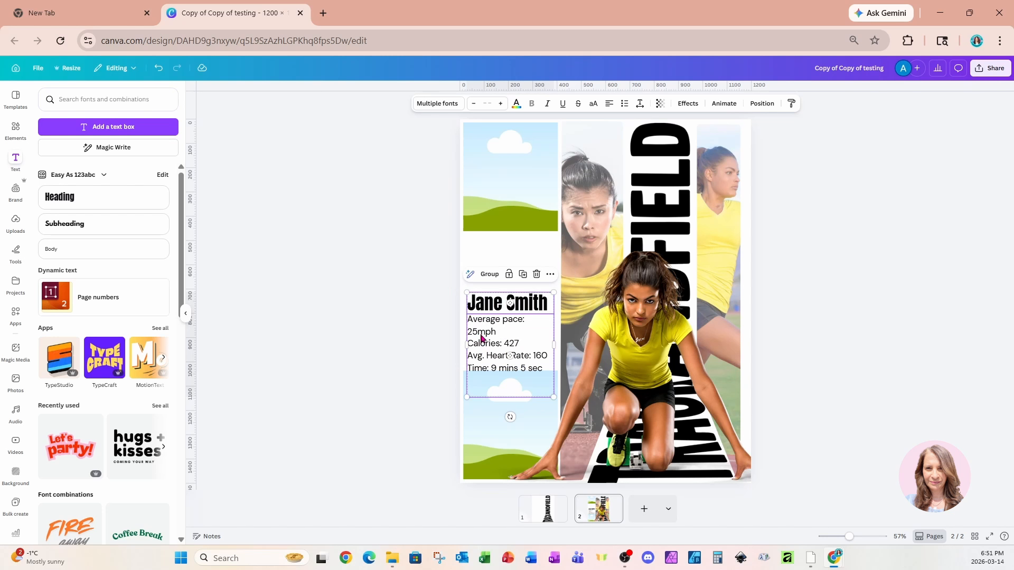
left_click_drag(481, 338, 477, 278)
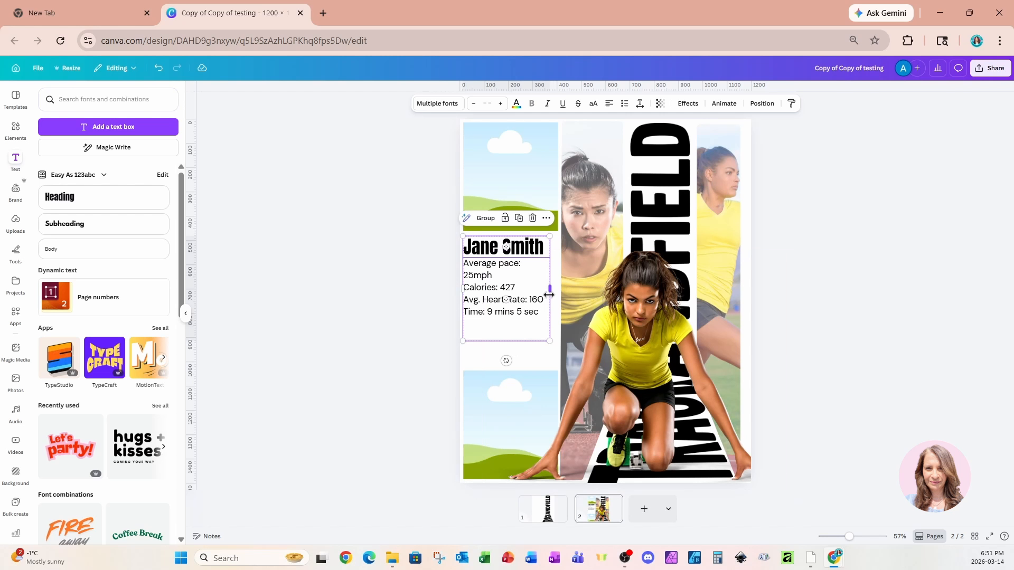
left_click_drag(550, 293, 556, 298)
Extend the lower frame upward to just below the stats and fill it with the recently used photo of the kneeling runner in yellow.
left_click(511, 380)
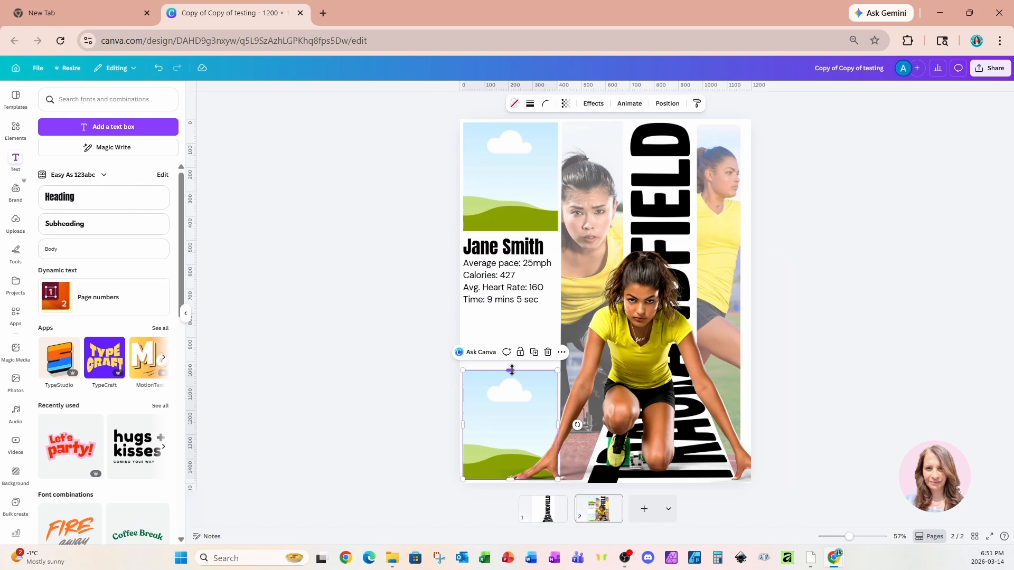
left_click_drag(513, 368, 515, 327)
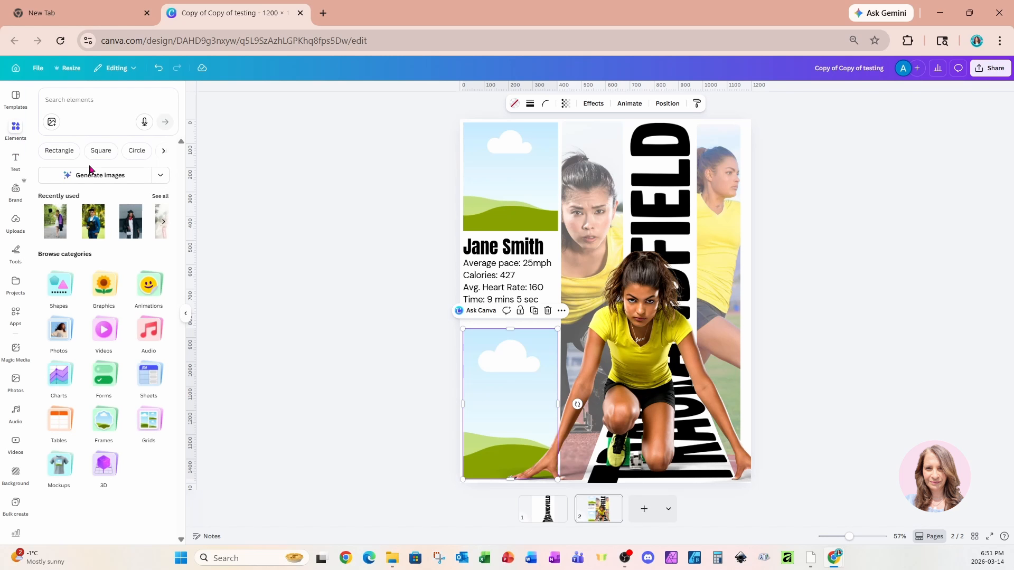
left_click(160, 197)
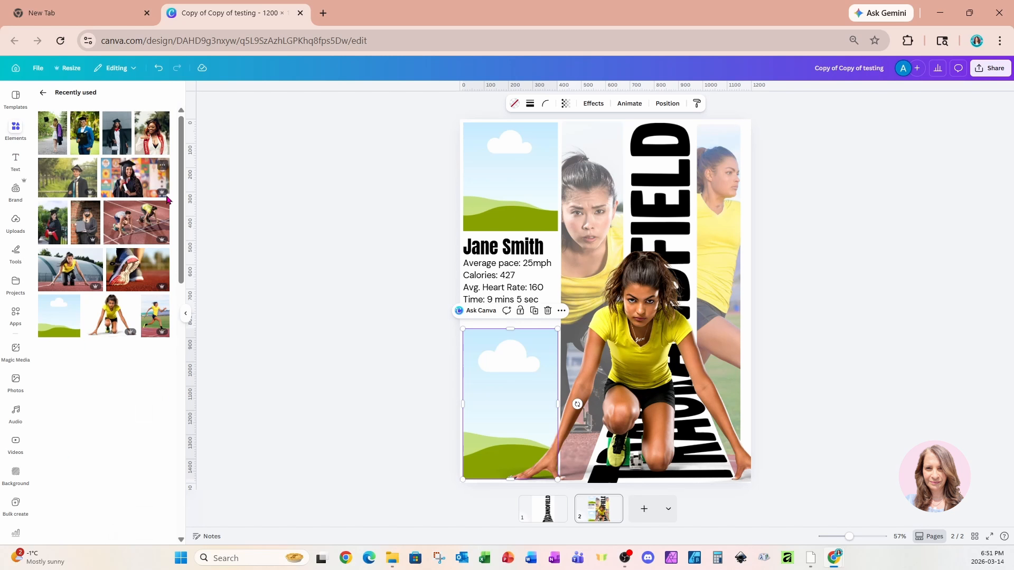
left_click(70, 270)
left_click_drag(522, 341, 476, 446)
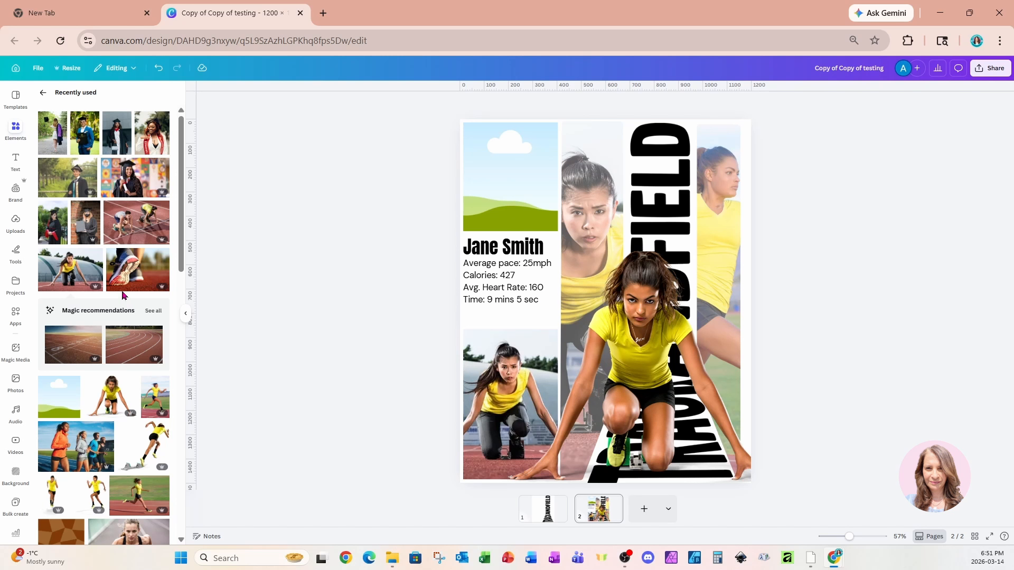
Fill the top frame with the photo of two runners at the start and enlarge it inside the frame to show only the woman in yellow.
left_click(158, 204)
left_click_drag(528, 243, 499, 180)
double_click(469, 214)
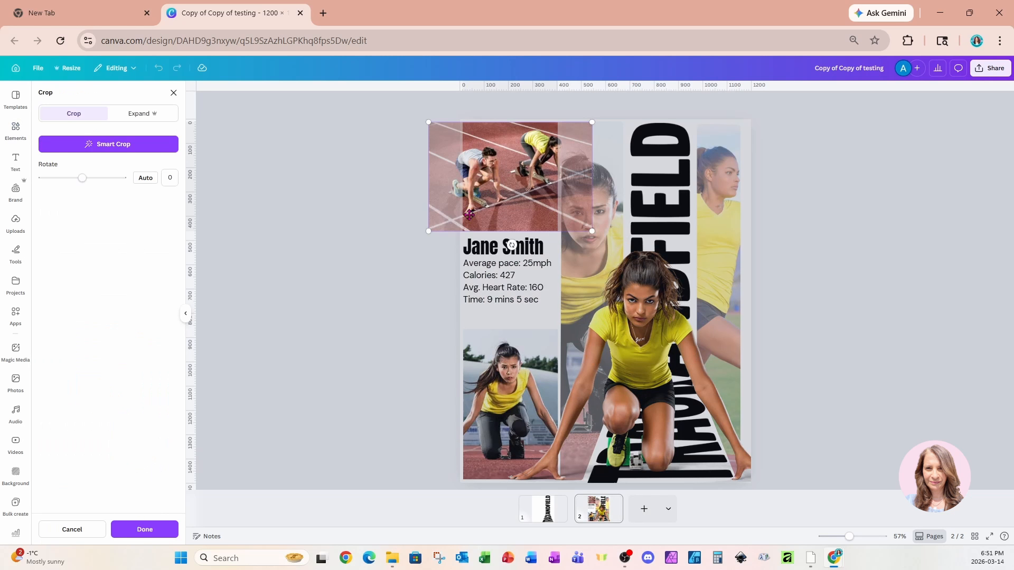
left_click_drag(428, 231, 349, 277)
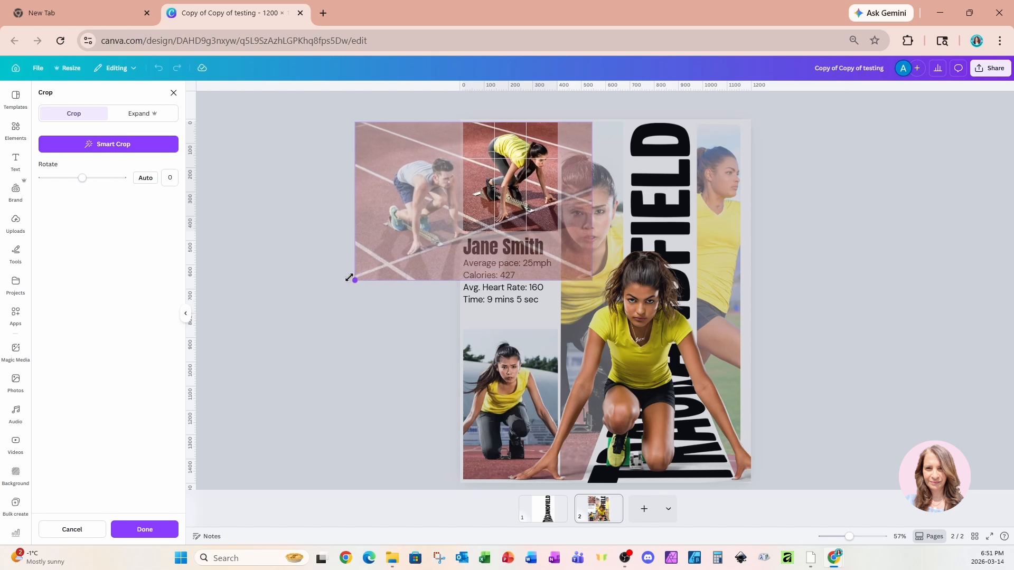
left_click(343, 339)
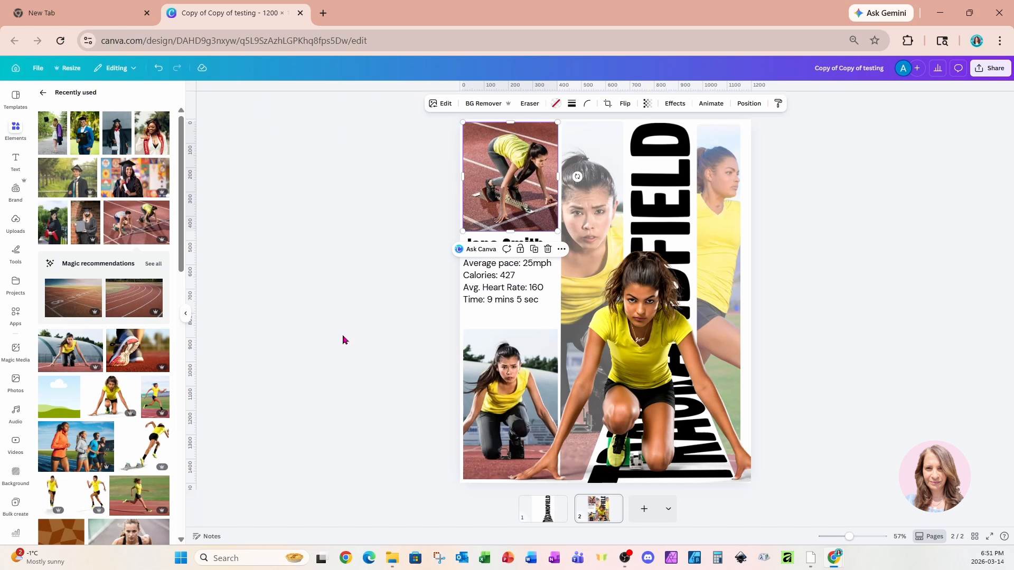
left_click(383, 332)
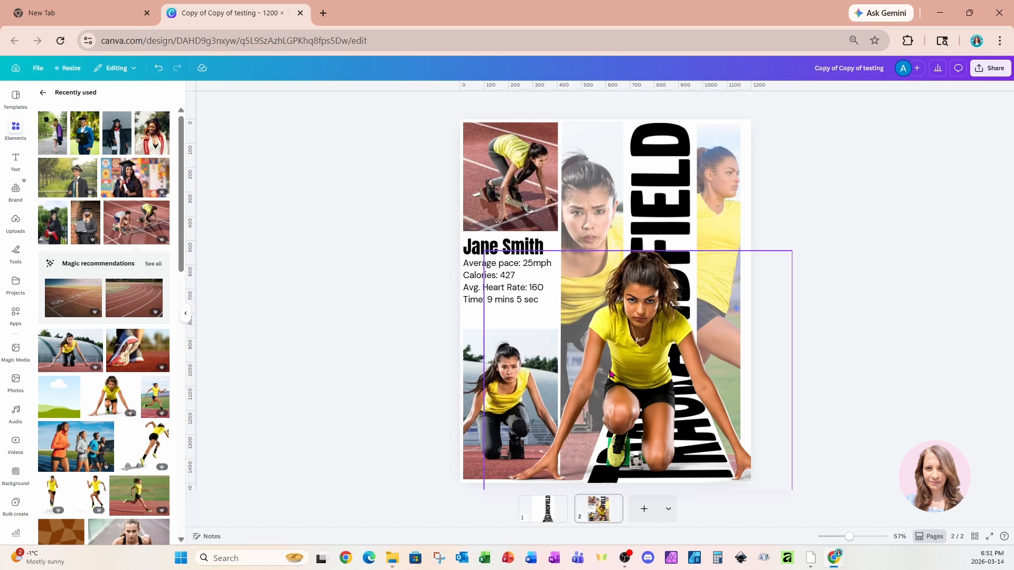
Apply an Outline shadow in white (#FFFFFF) to the large runner cutout.
left_click(649, 361)
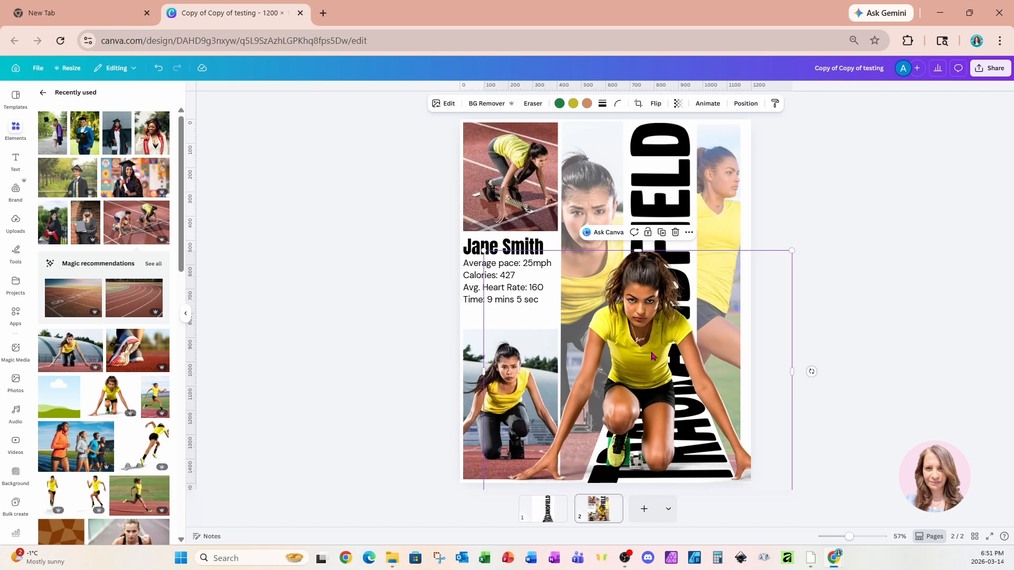
left_click(444, 103)
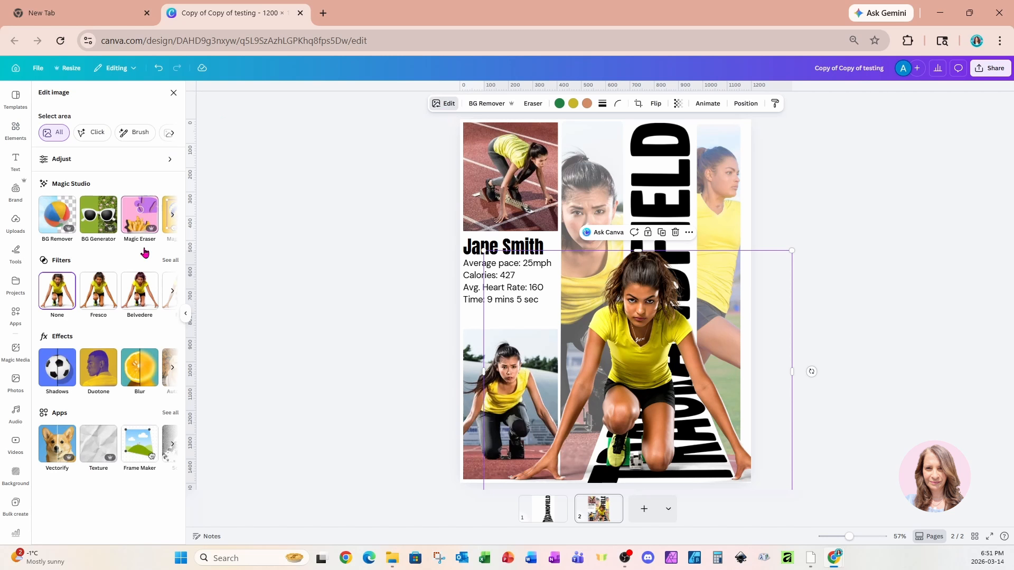
left_click(55, 383)
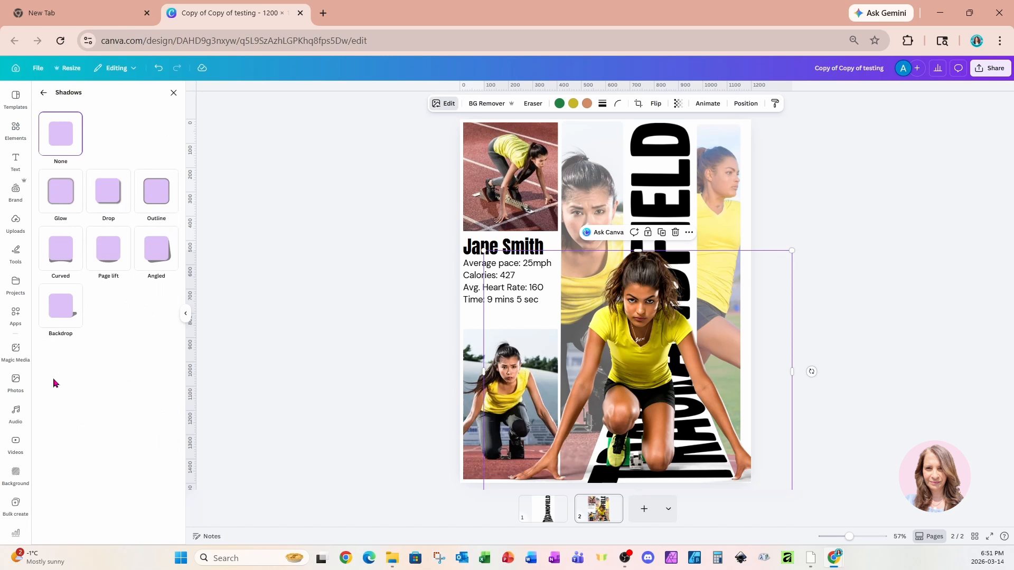
left_click(151, 199)
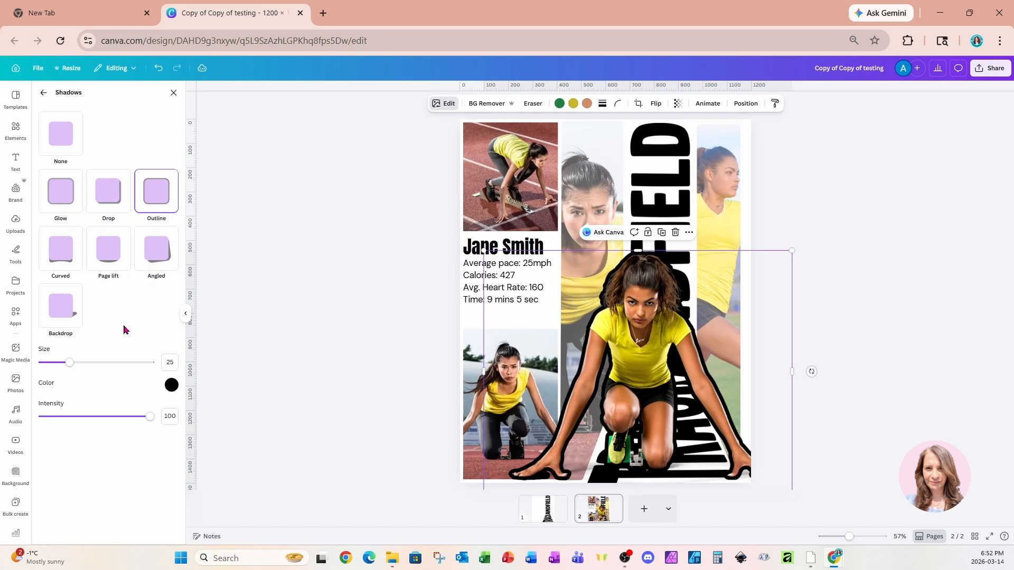
left_click(169, 387)
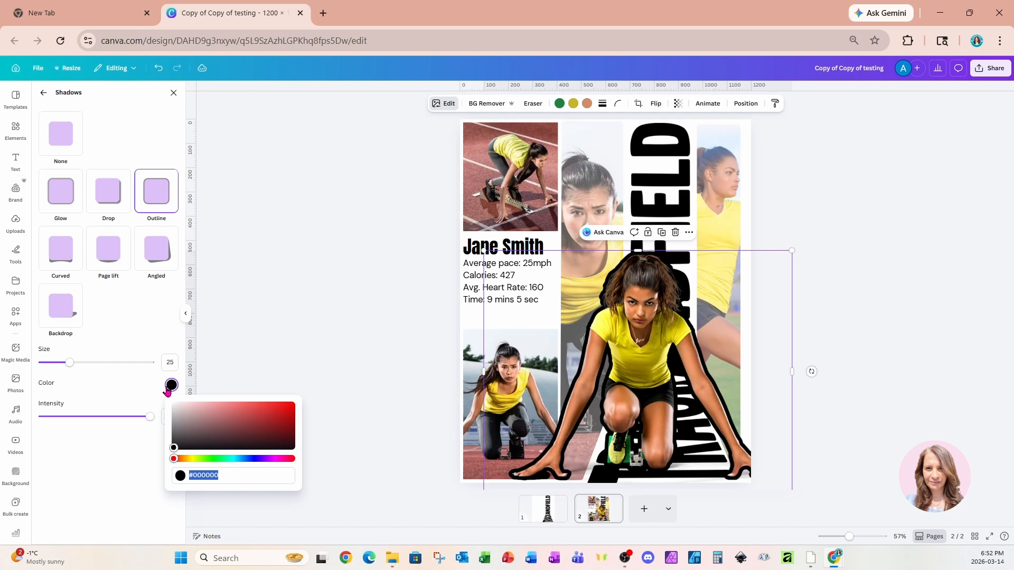
left_click_drag(175, 449, 160, 401)
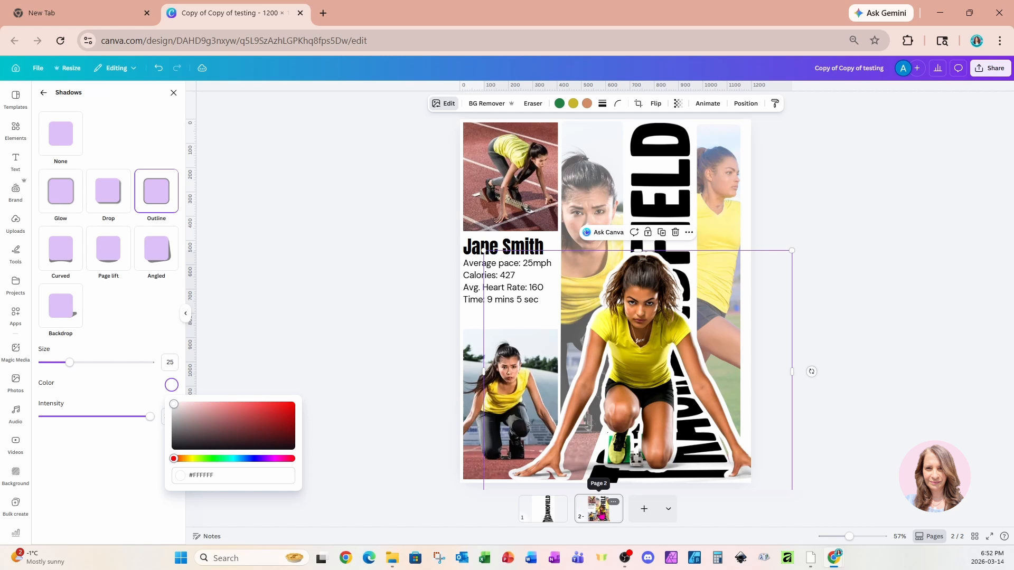
Duplicate page 2 with the finished poster layout.
left_click(601, 516)
left_click(601, 516)
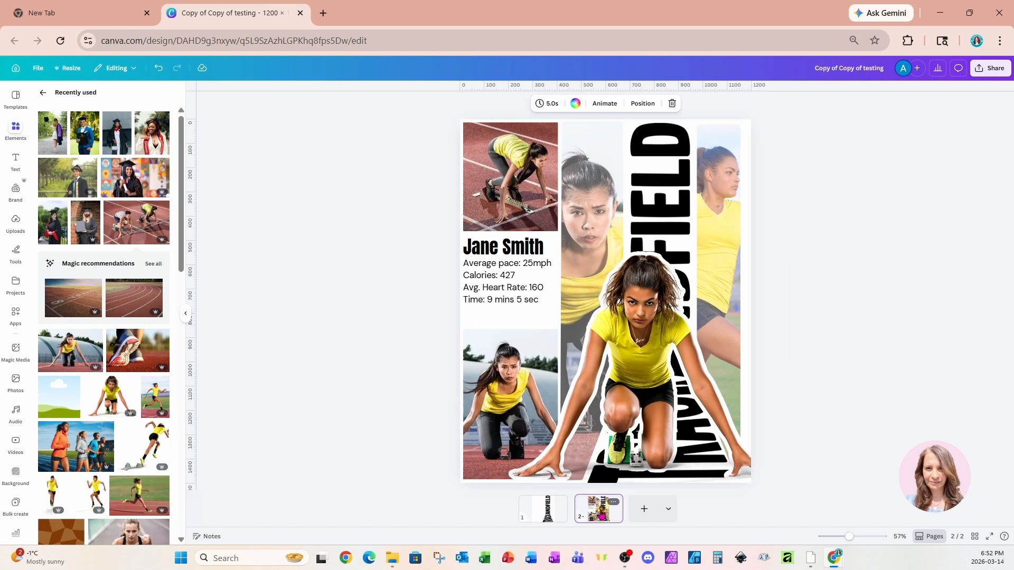
key("ctrl+d")
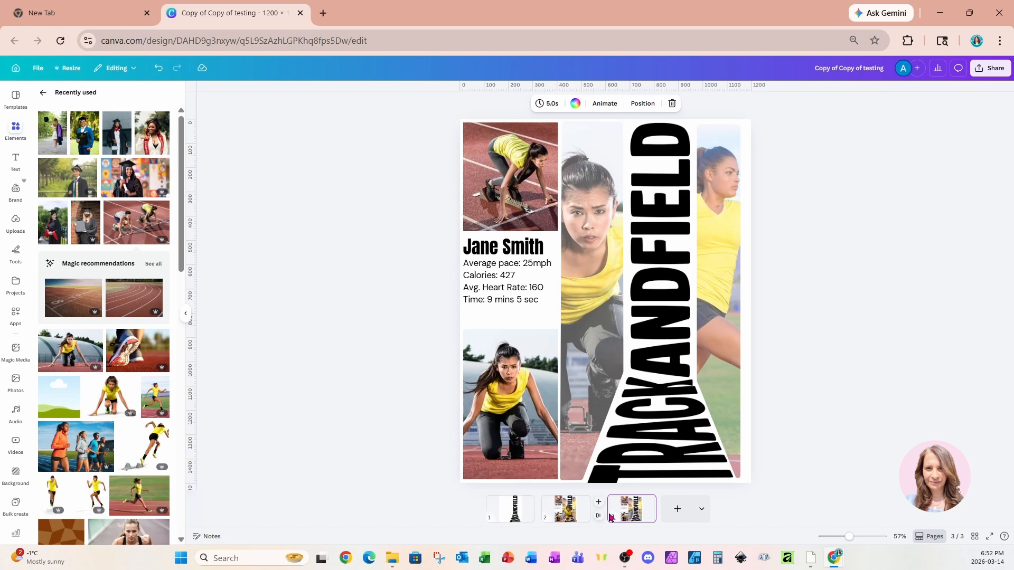
Change the runner cutout's shadow on page 3 to Glow, with intensity 86 and size 36.
left_click(663, 345)
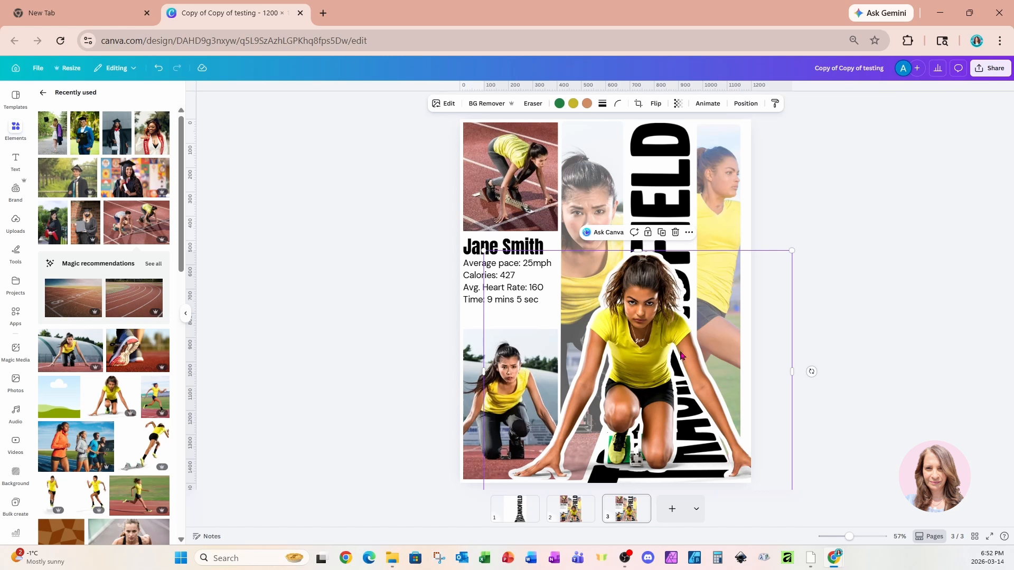
left_click(444, 103)
left_click(57, 370)
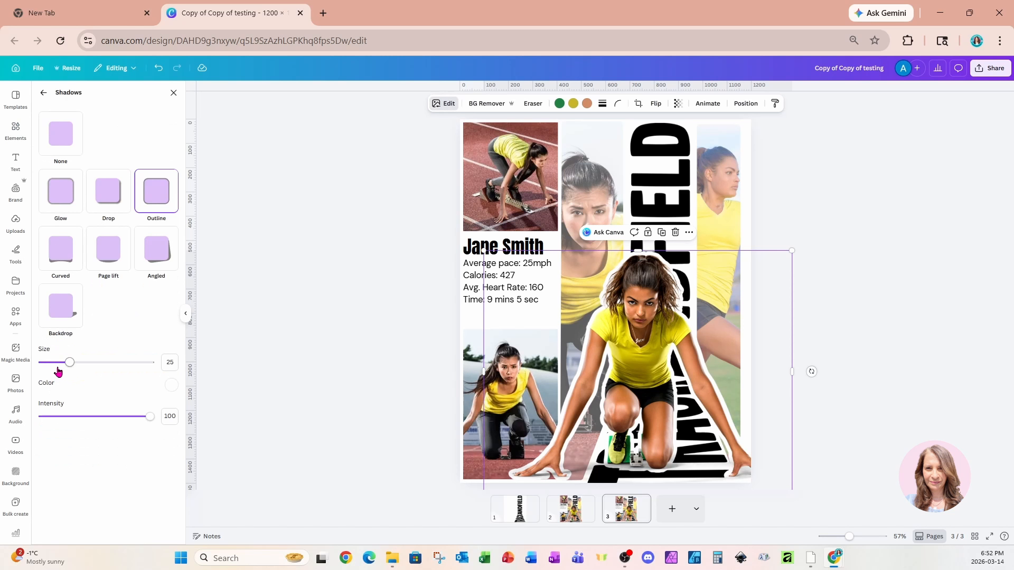
left_click(61, 193)
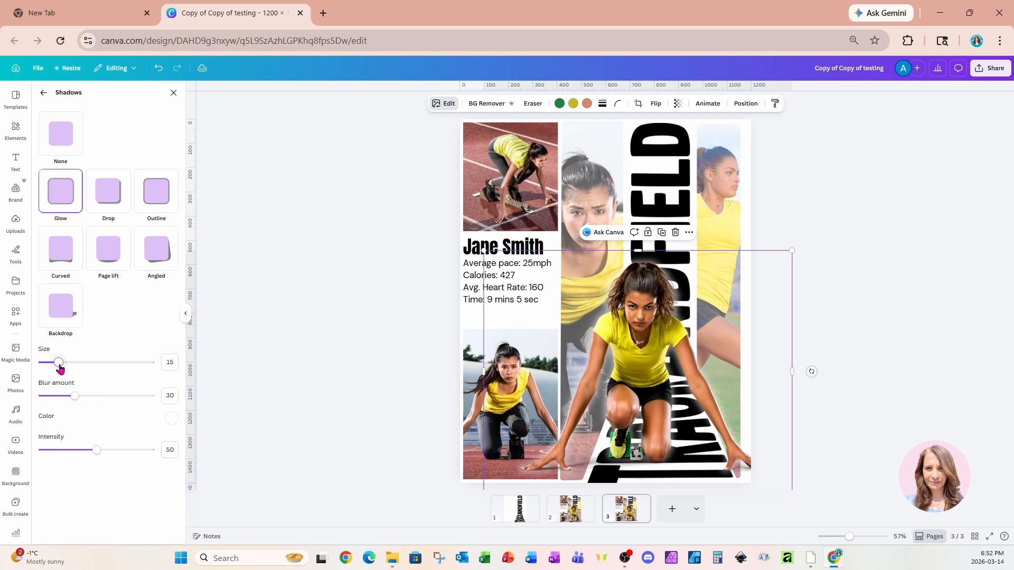
left_click_drag(96, 450, 135, 451)
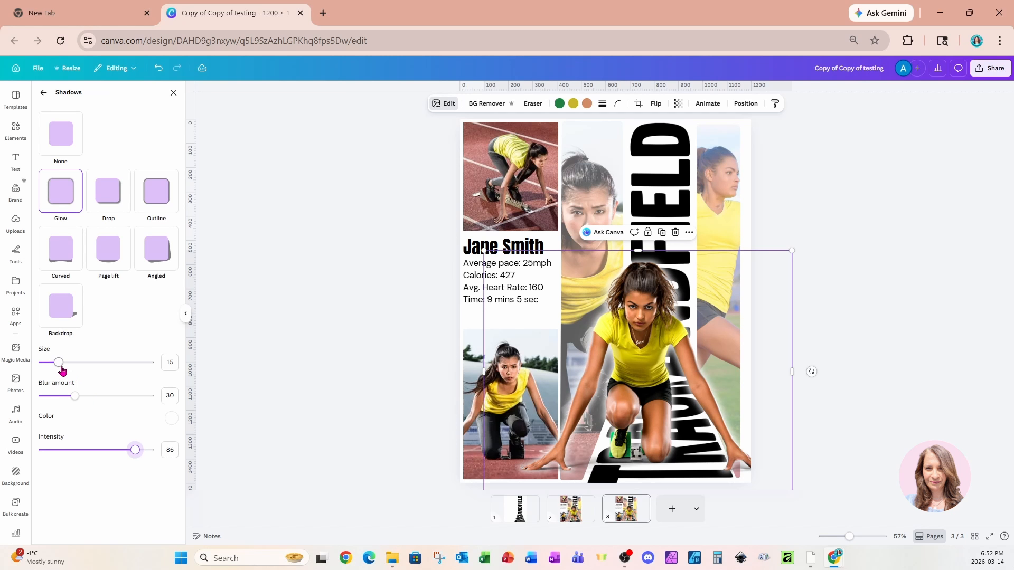
left_click_drag(59, 362, 81, 362)
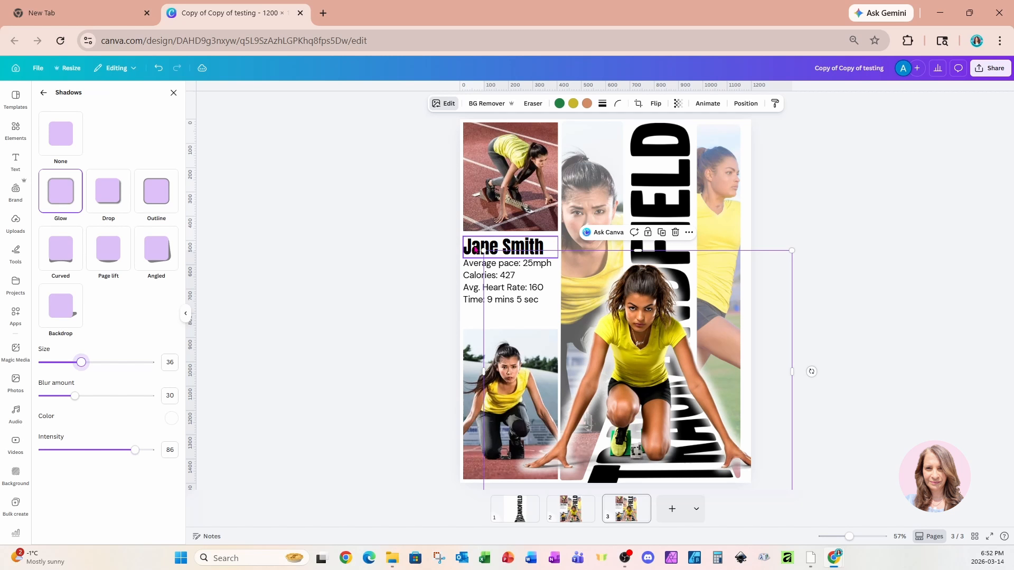
Enlarge the glowing runner cutout on page 3 and reposition it over the lower part of the poster.
left_click_drag(483, 251, 443, 219)
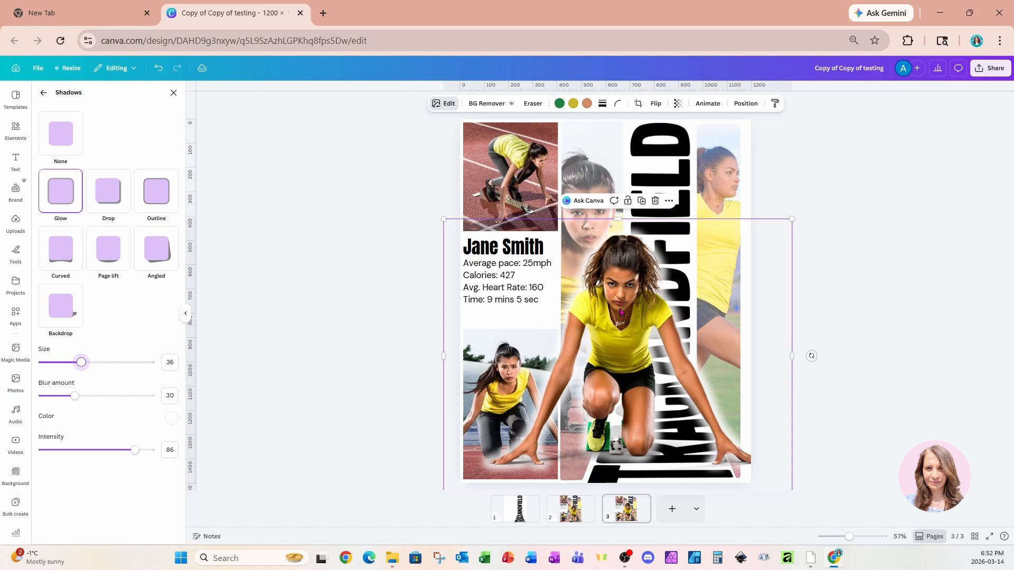
mouse_move(621, 311)
left_mouse_down()
mouse_move(648, 315)
mouse_move(632, 316)
left_mouse_up()
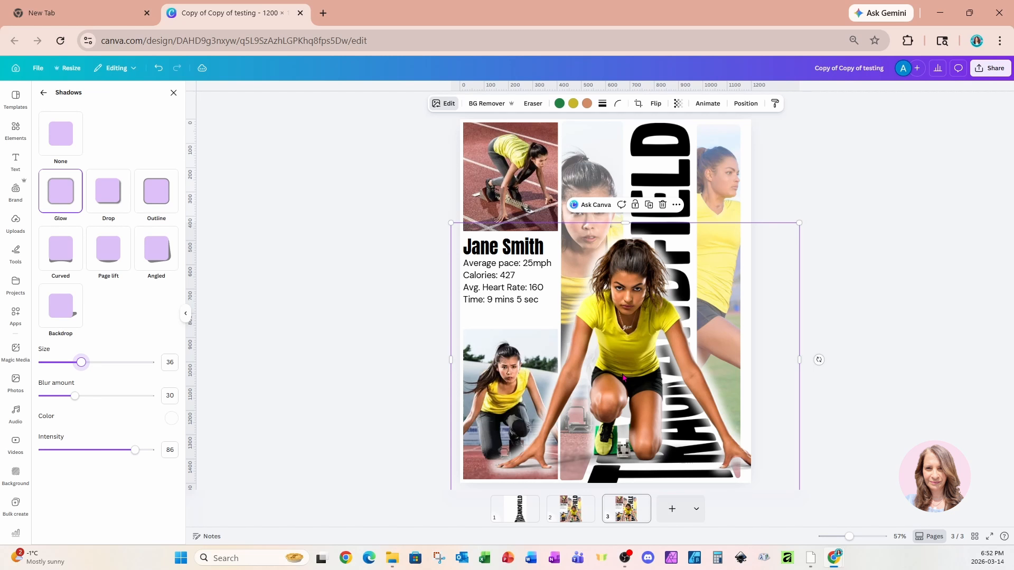
Duplicate page 3 and shift the runner cutout on the new page 4 slightly to the left.
left_click(625, 521)
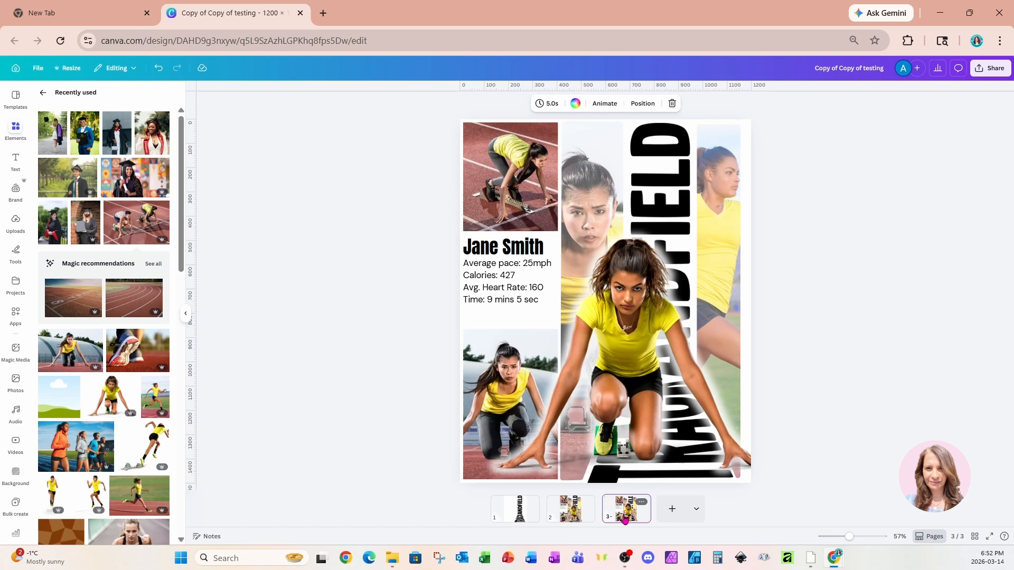
key("ctrl+d")
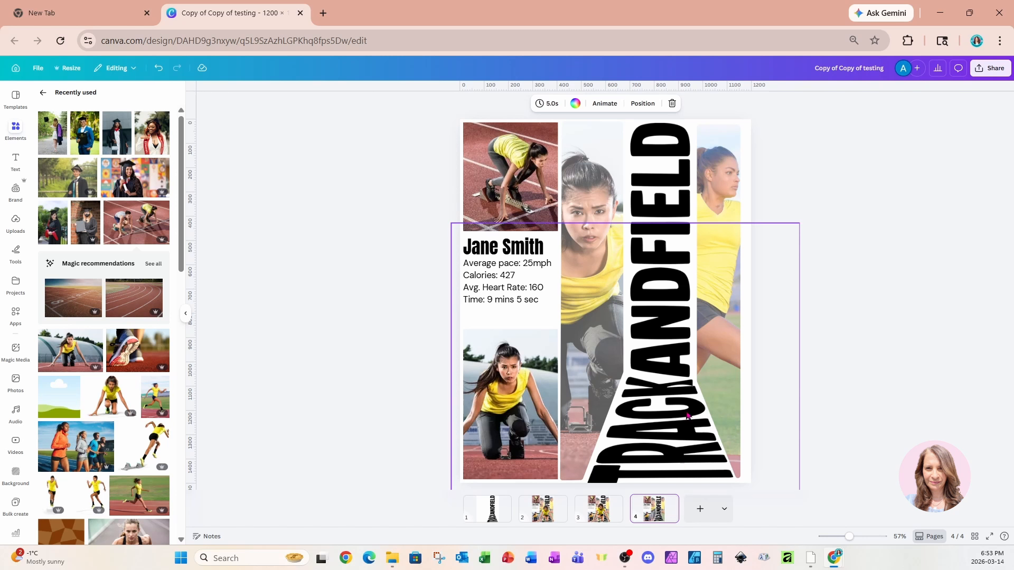
left_click(614, 339)
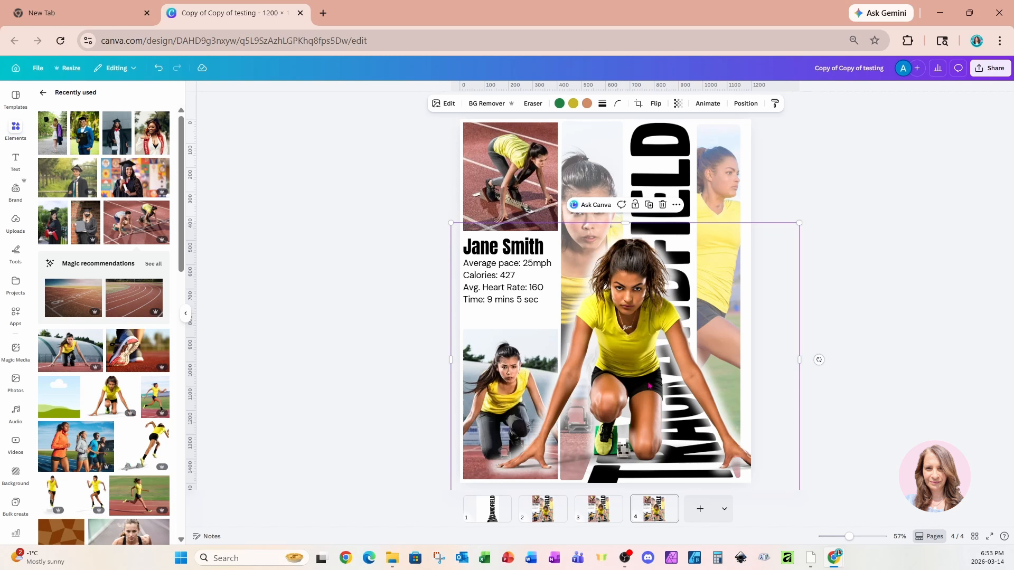
left_click_drag(660, 395, 629, 380)
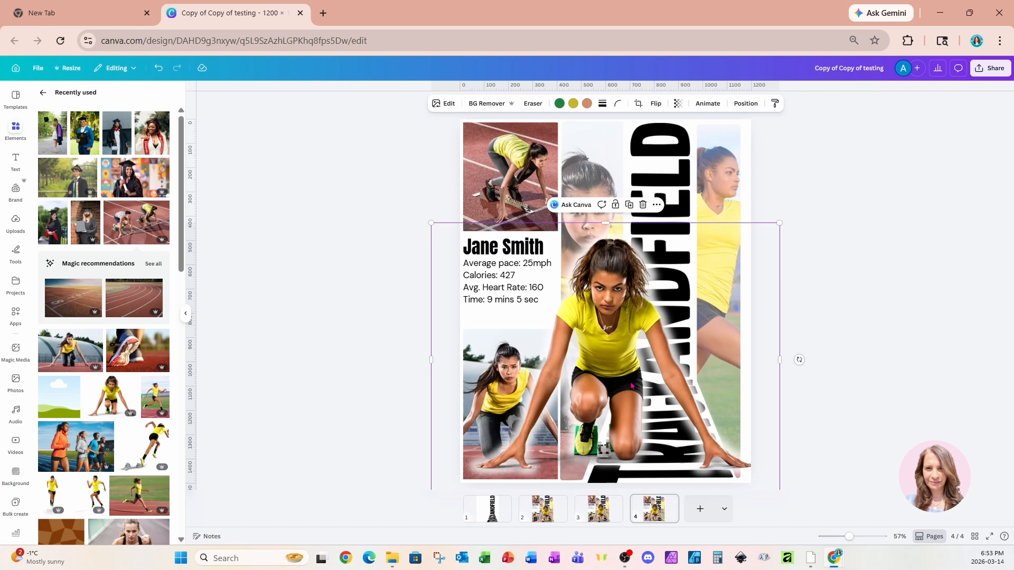
Add a line to page 4 with a yellow photo color and a stroke weight of 14.
key("l")
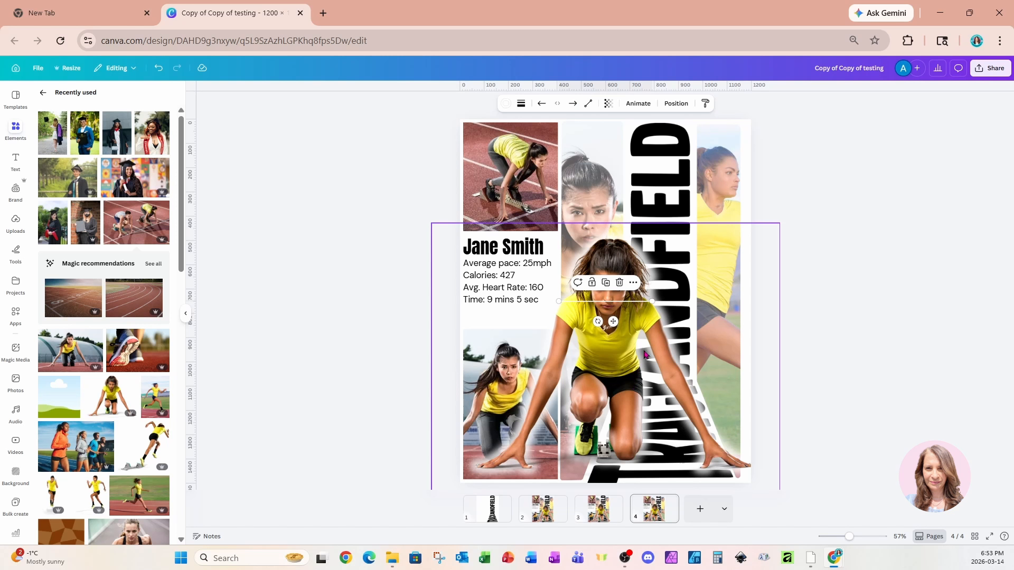
left_click(506, 105)
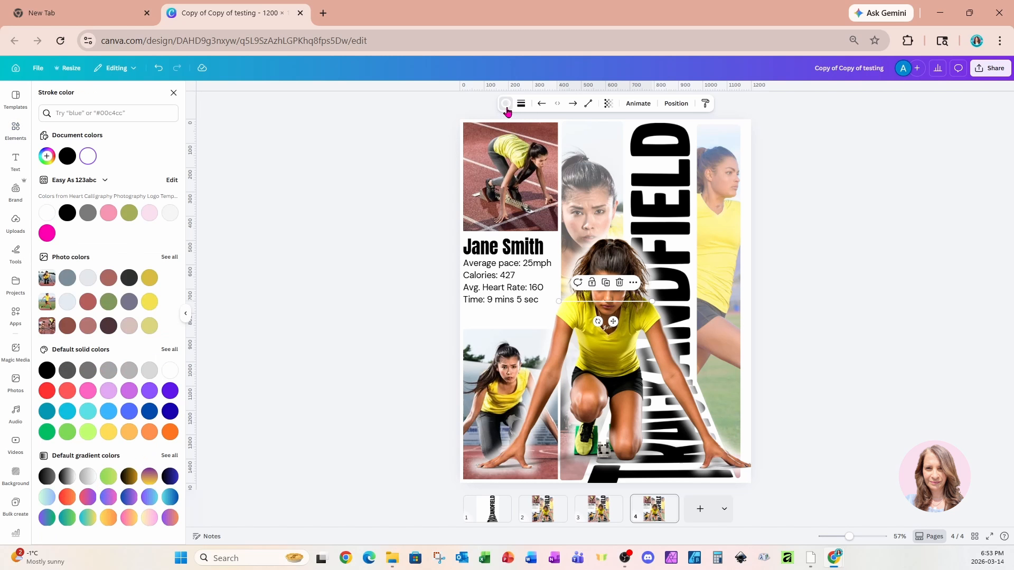
left_click(149, 301)
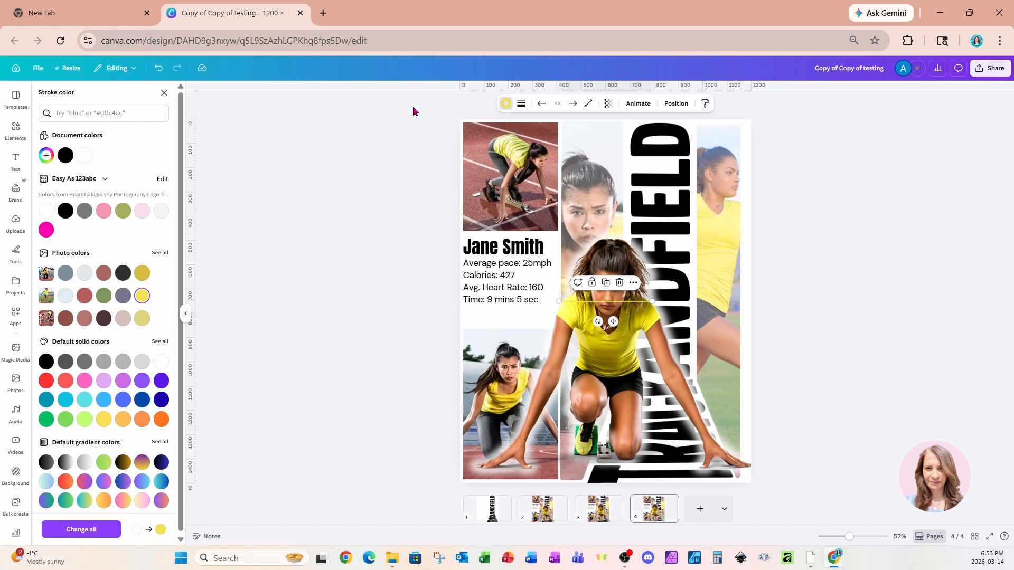
left_click(521, 104)
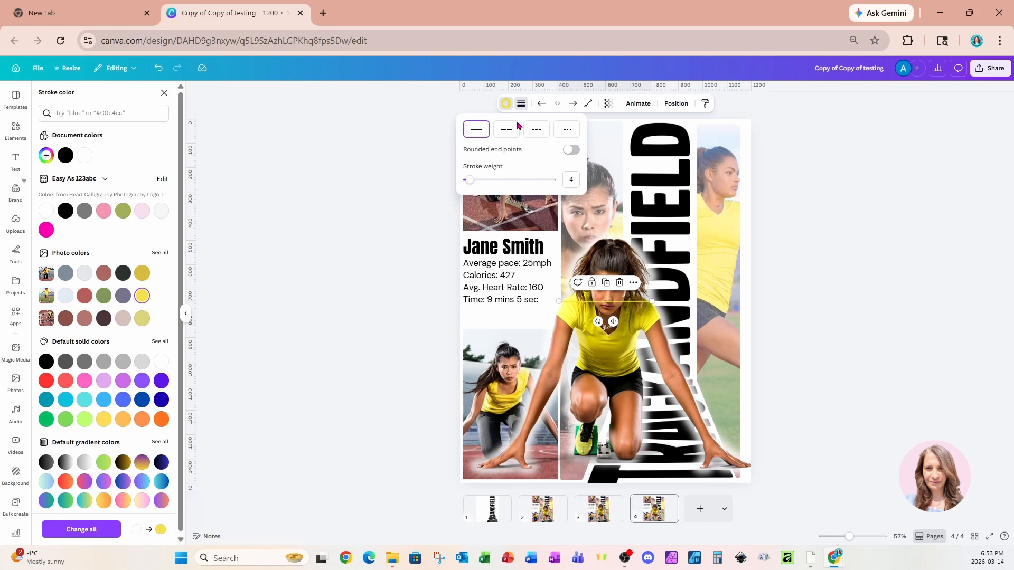
left_click_drag(468, 180, 479, 183)
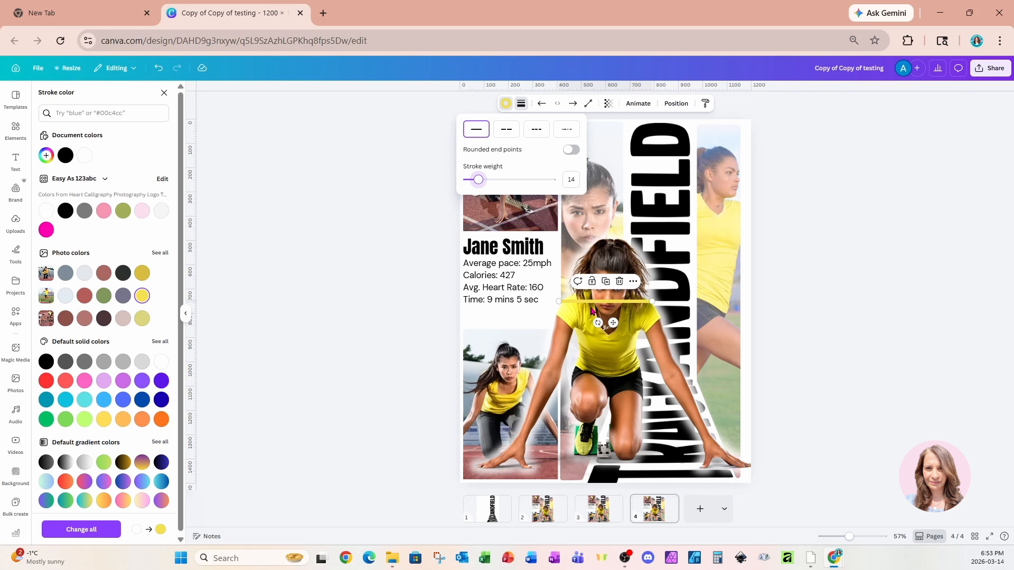
Set the yellow line vertical, about 1,031 long, along the right edge of the lettering, and place a duplicate along the left edge.
left_click(562, 299)
left_click_drag(562, 299, 692, 125)
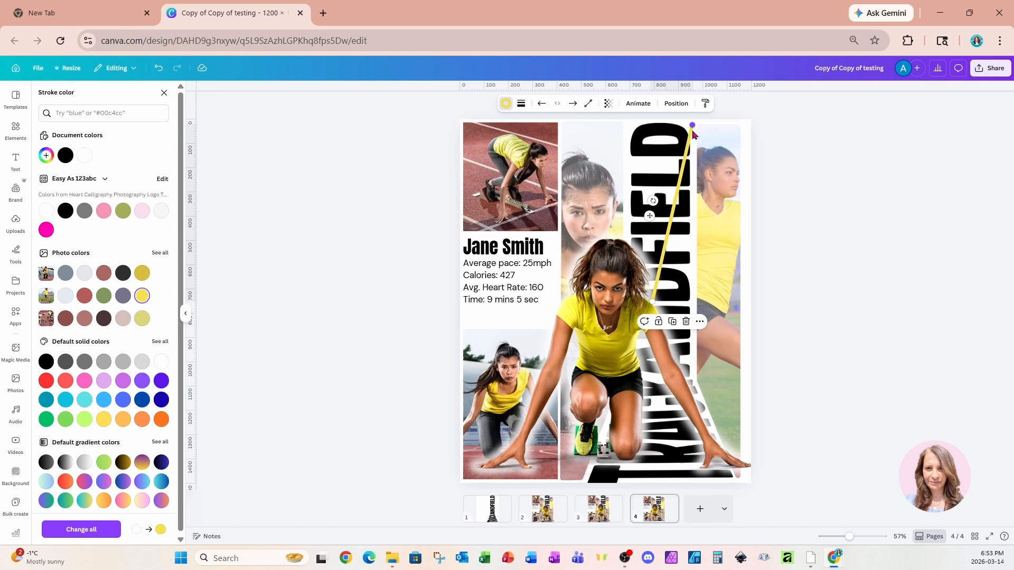
left_click_drag(653, 300, 696, 376)
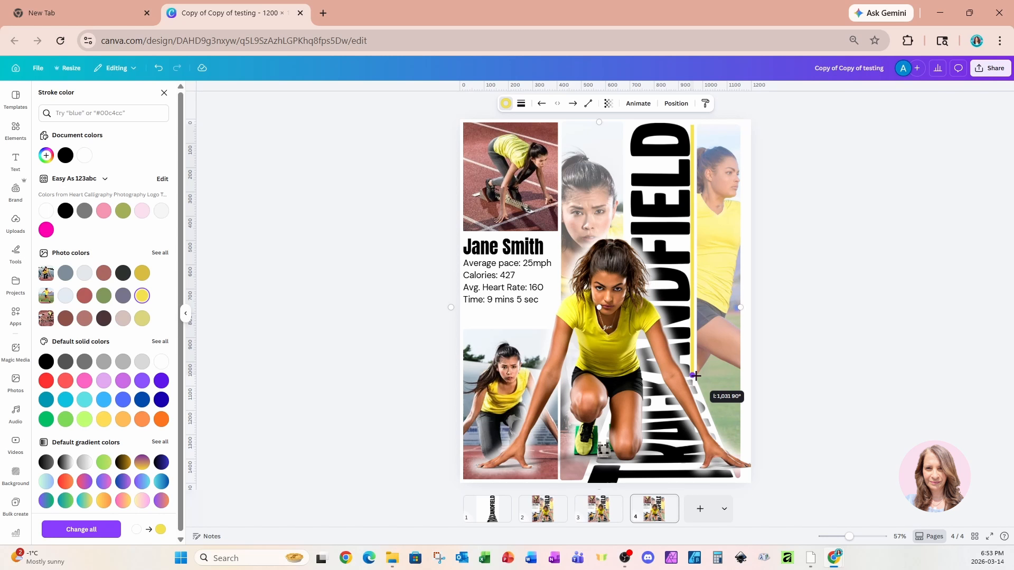
left_click_drag(696, 376, 696, 376)
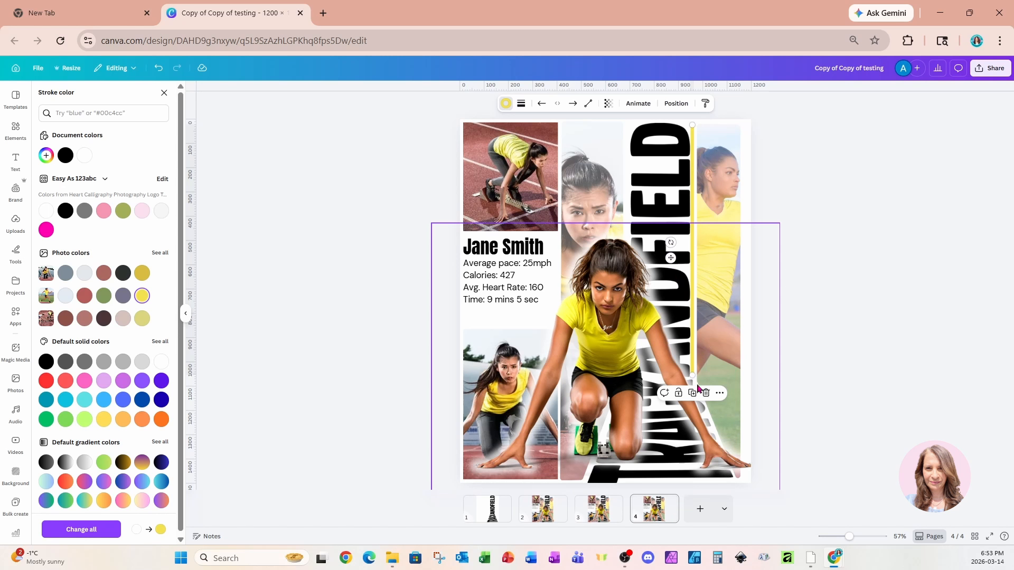
left_click(692, 393)
left_click_drag(696, 376, 627, 373)
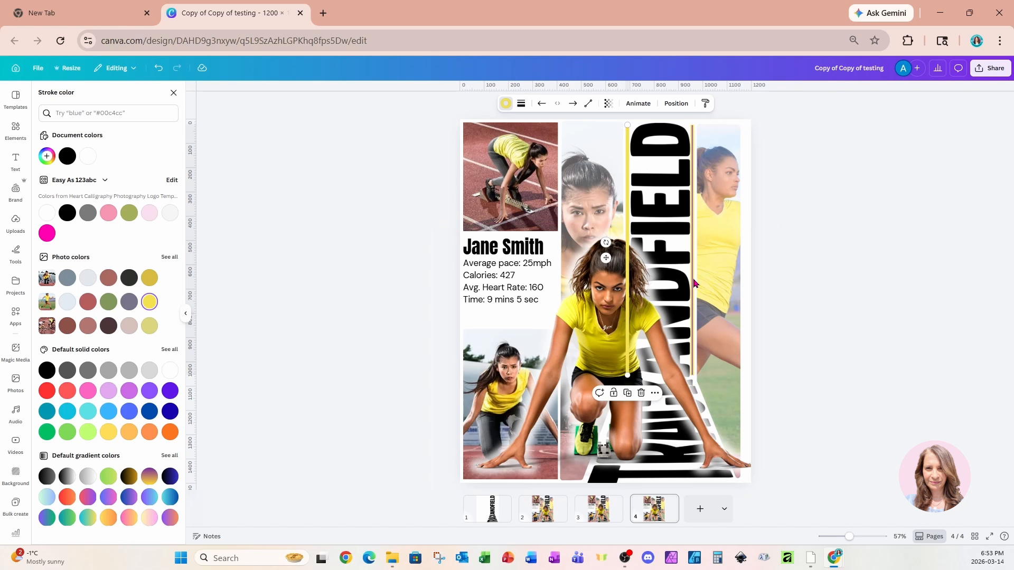
Duplicate the yellow line again, shorten it, and place it below the right-hand vertical line, reaching the page's lower edge.
left_click(626, 393)
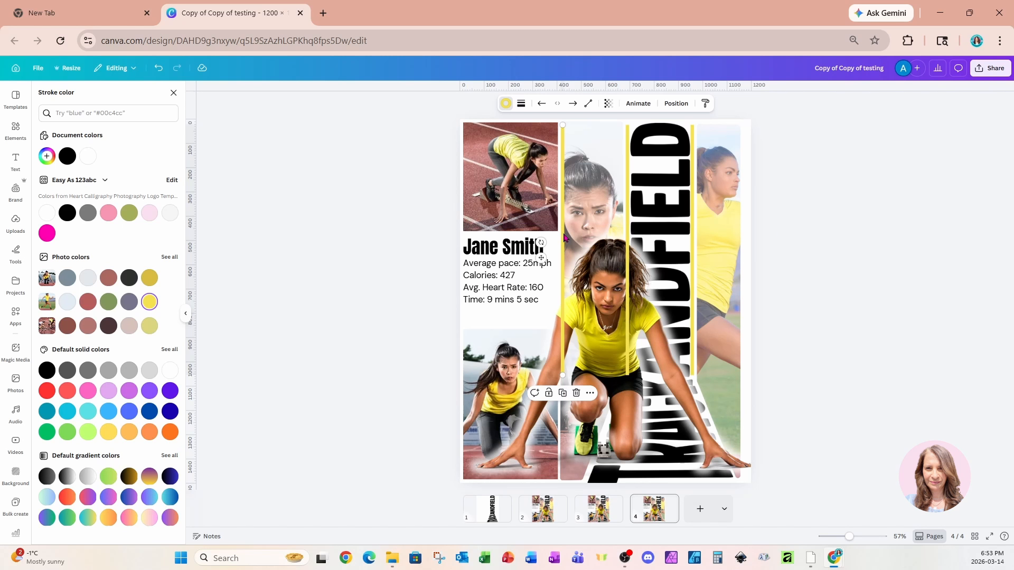
left_click_drag(565, 239, 673, 300)
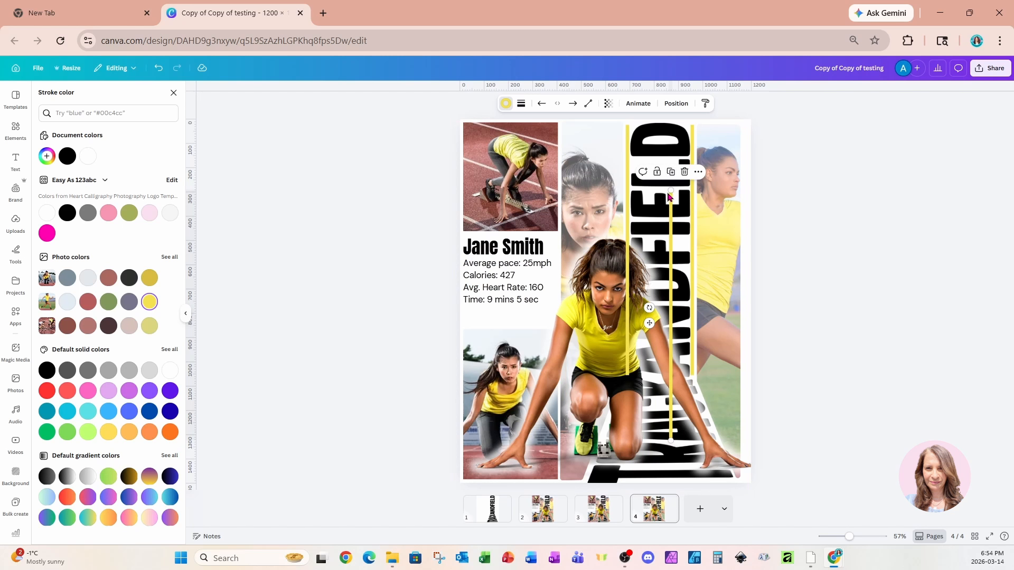
left_click_drag(670, 200, 666, 307)
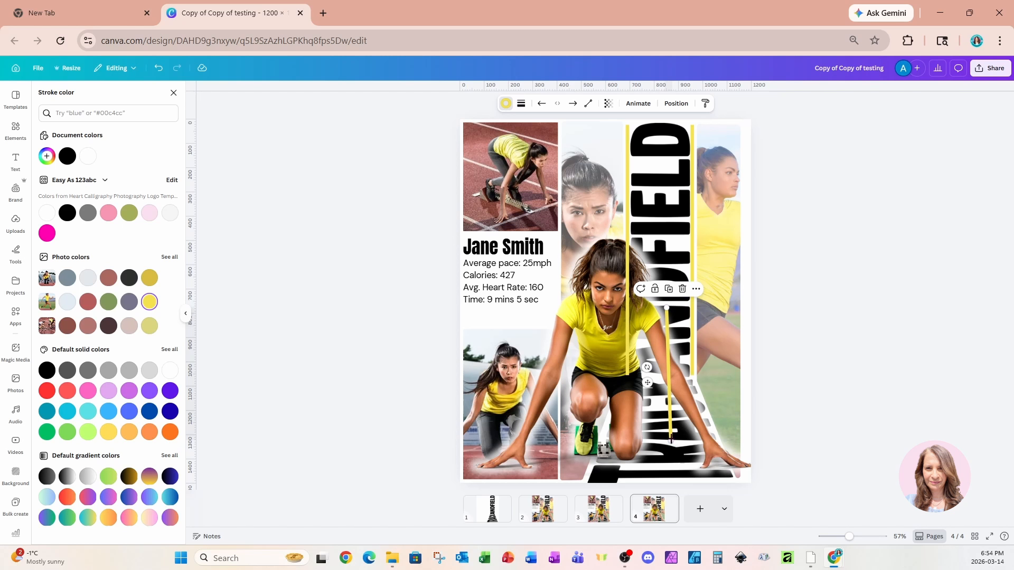
left_click_drag(672, 419, 696, 481)
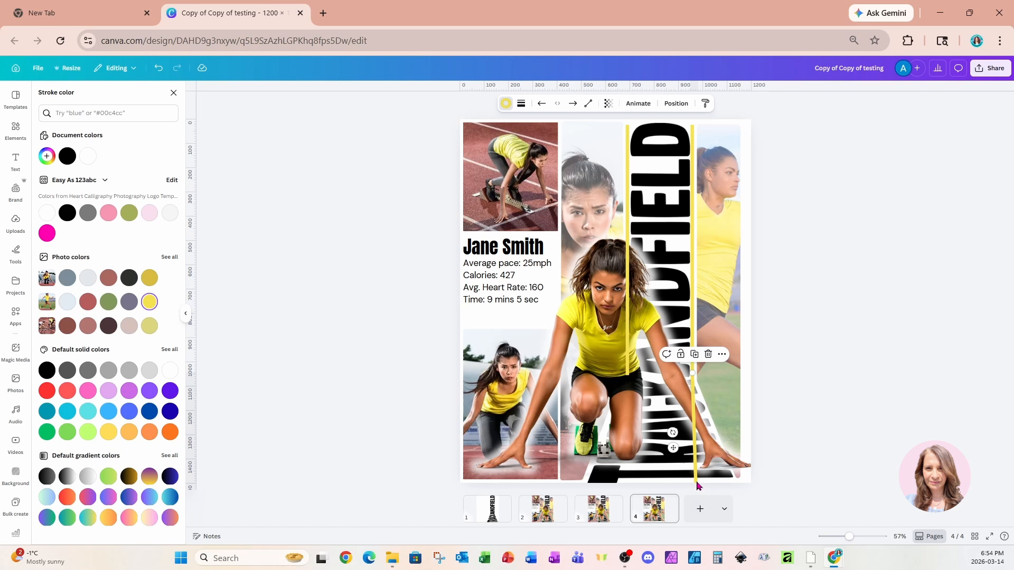
Angle the short line outward along the lettering's flared right edge, about 455 long at 67°.
left_click_drag(849, 536, 844, 536)
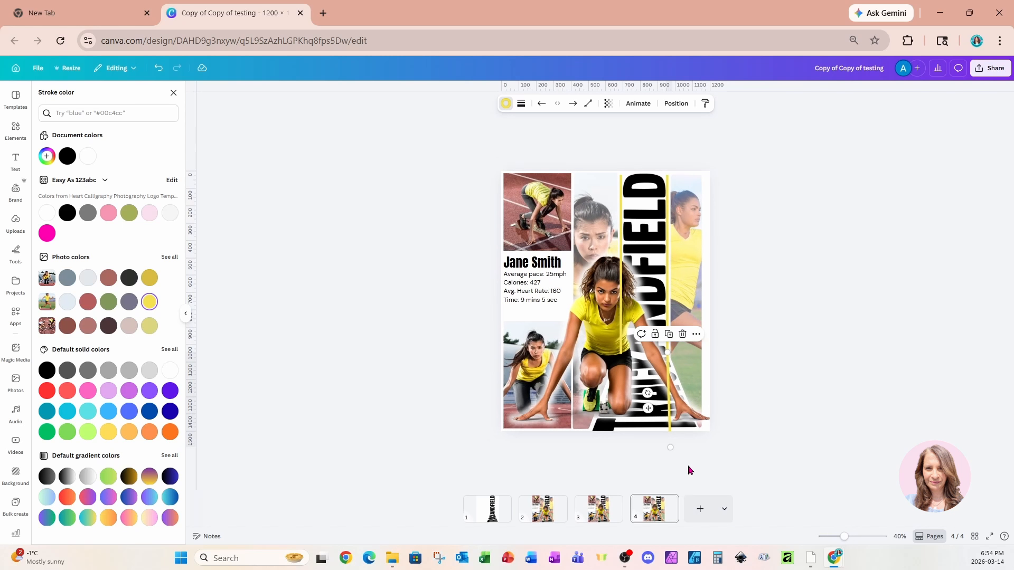
left_click_drag(670, 447, 698, 438)
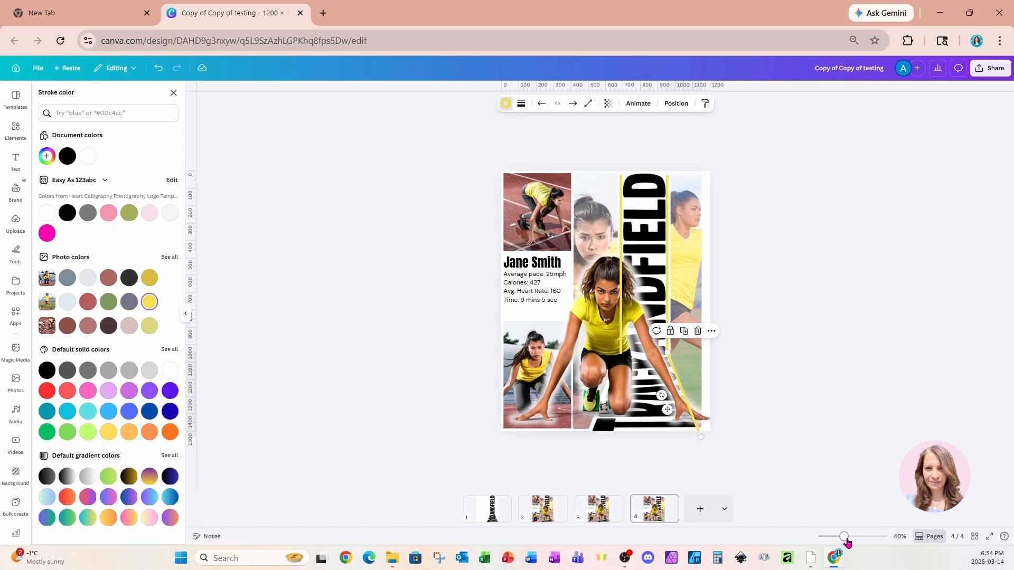
left_click_drag(844, 538, 848, 538)
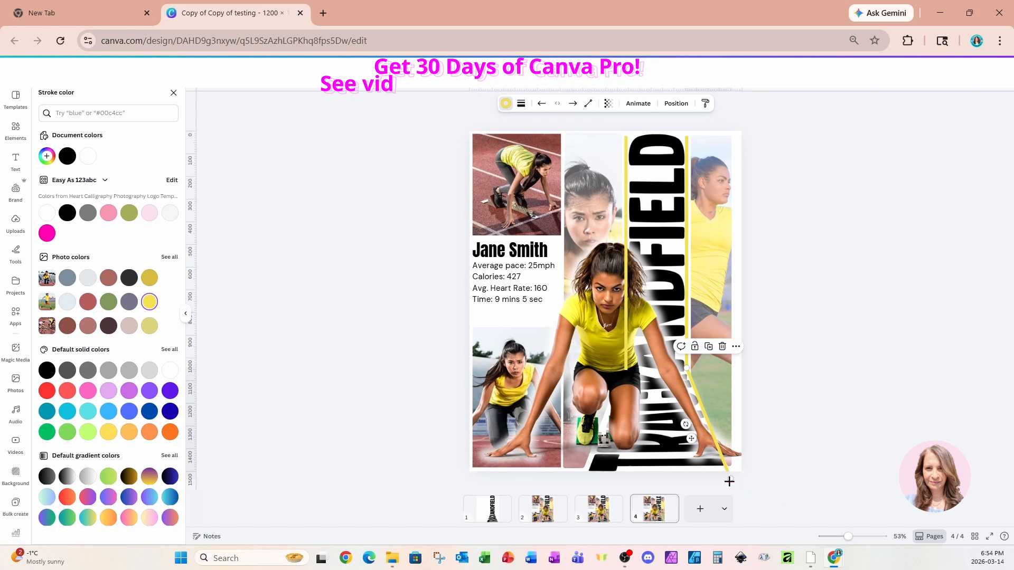
left_click_drag(728, 478, 726, 463)
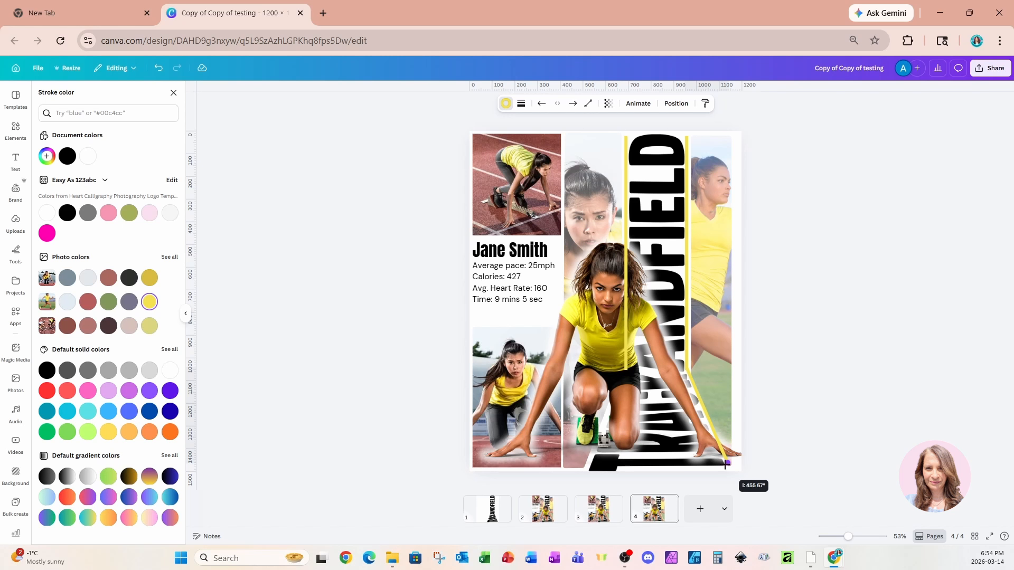
left_click_drag(727, 464, 727, 463)
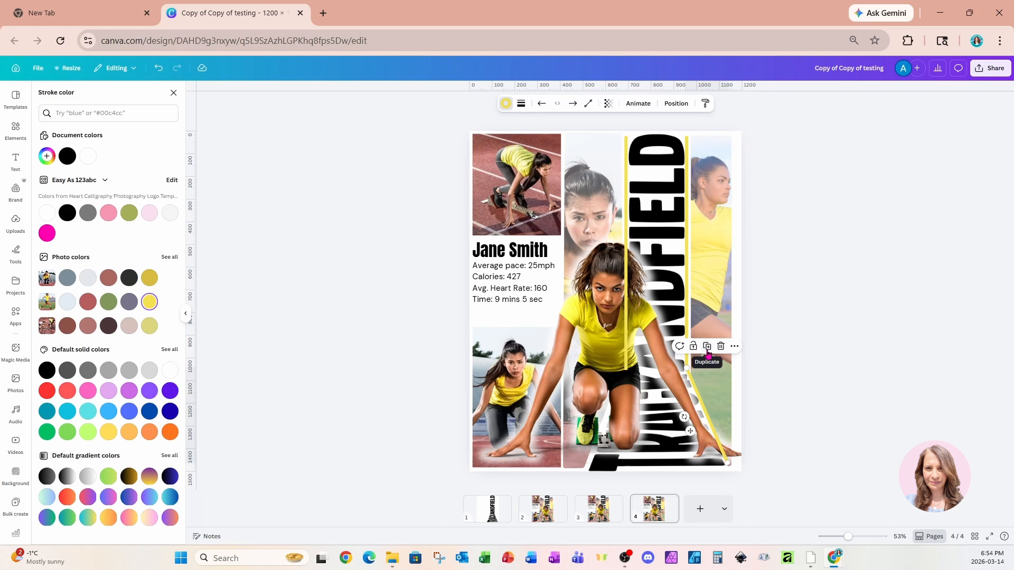
Duplicate the angled line onto the lower end of the left vertical line and slant it along the lettering's flared left edge.
left_click_drag(691, 431, 626, 431)
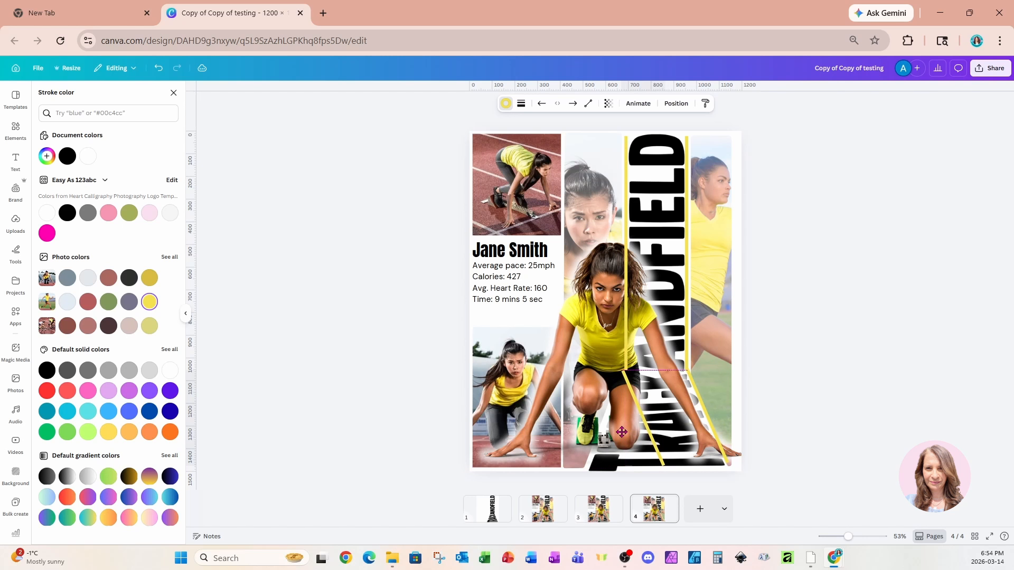
left_click_drag(666, 464, 587, 467)
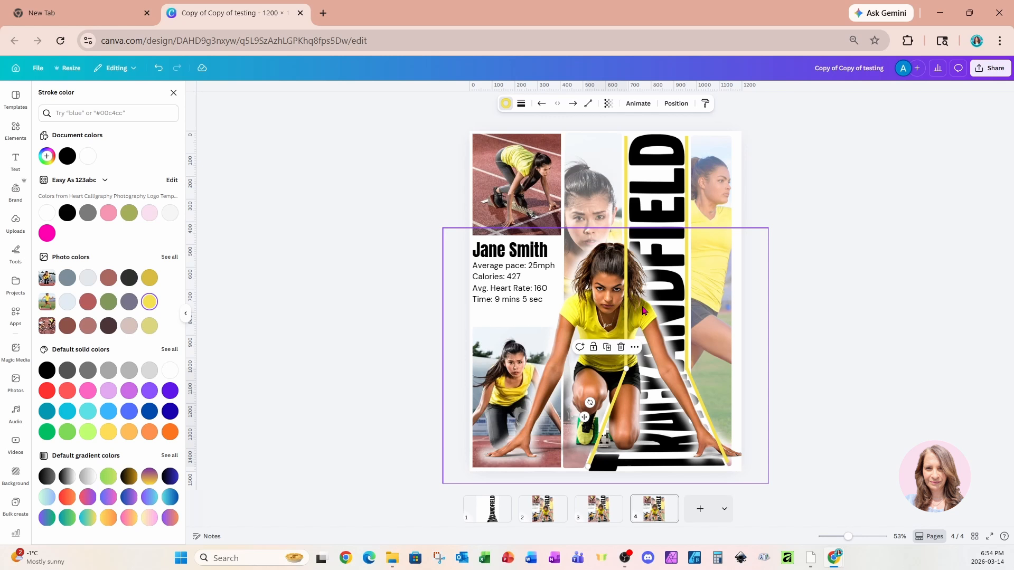
Move the runner cutout to the top of the layer order, in front of all the yellow lines.
left_click(668, 104)
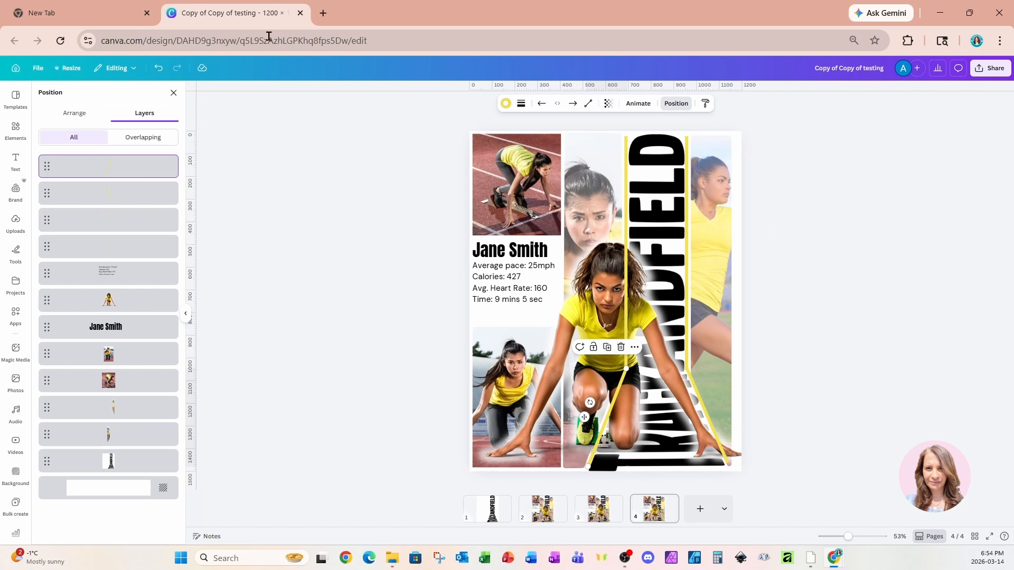
left_click(116, 302)
left_click_drag(117, 303, 118, 163)
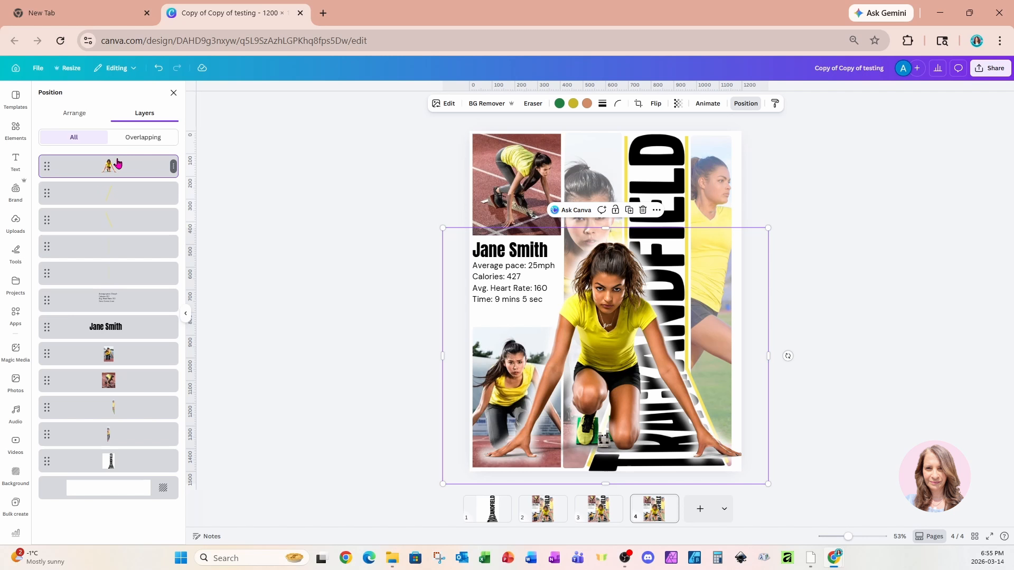
left_click(788, 189)
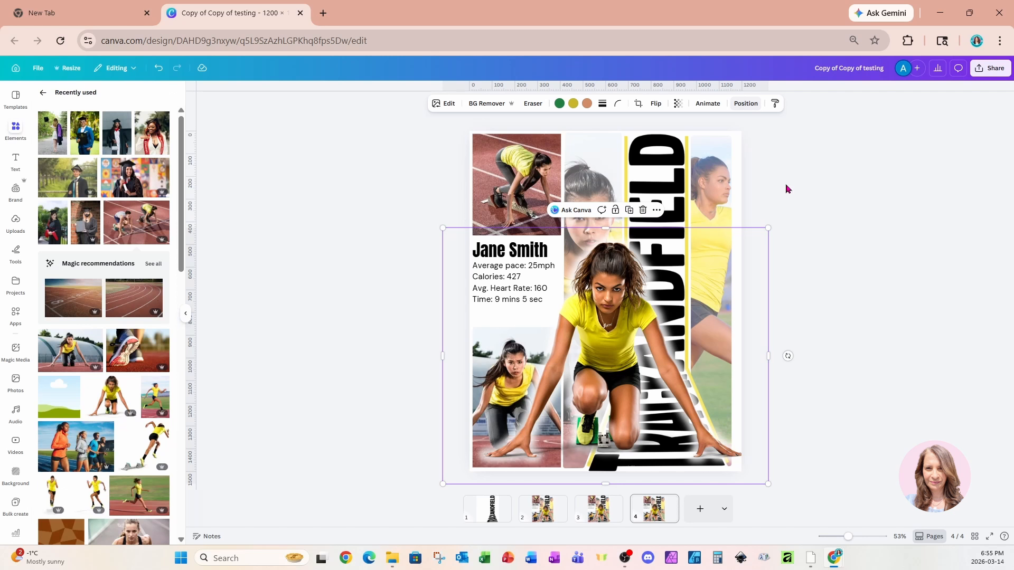
left_click(788, 189)
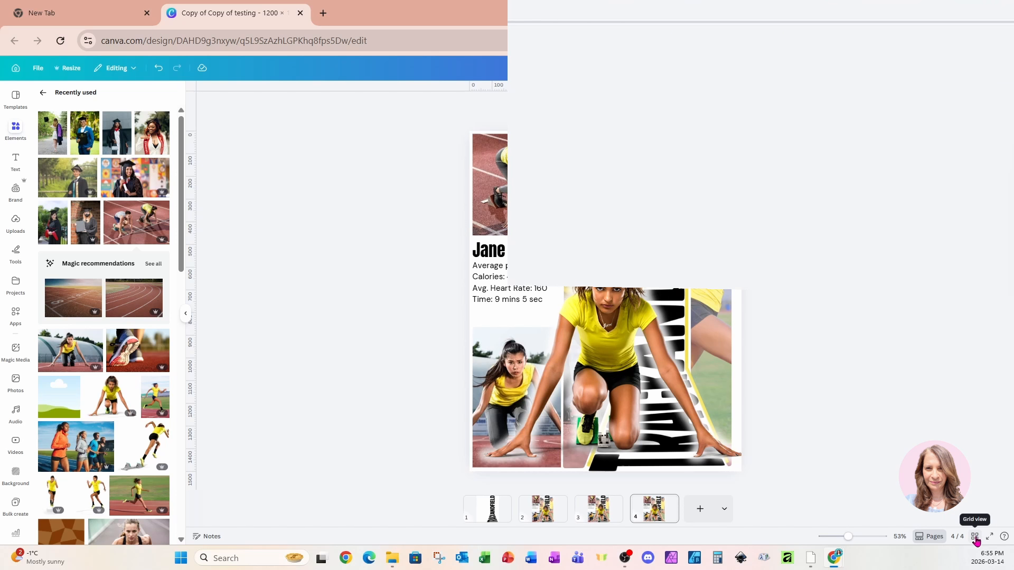
Show all pages of the design in grid view to compare the poster versions.
left_click(975, 536)
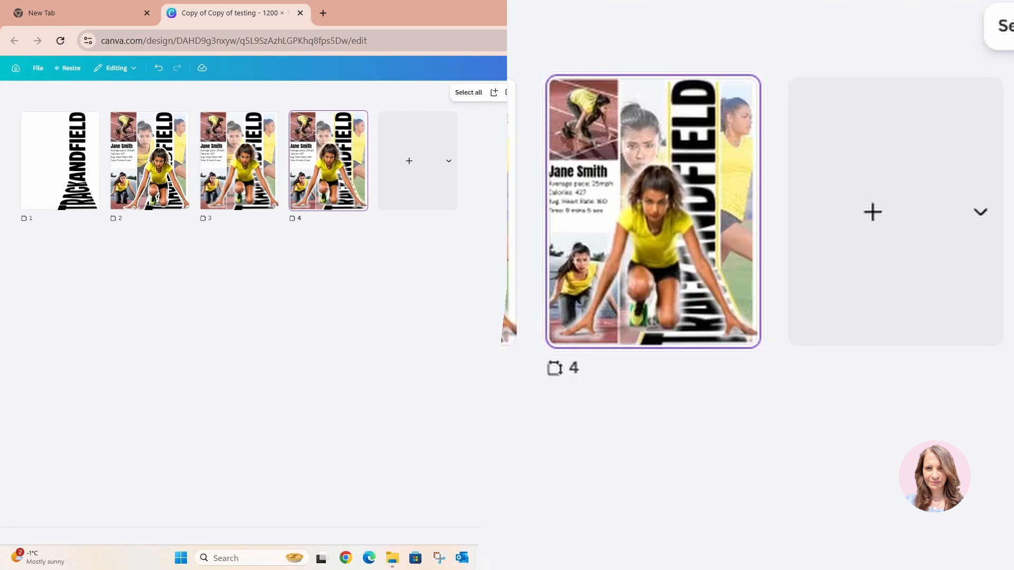